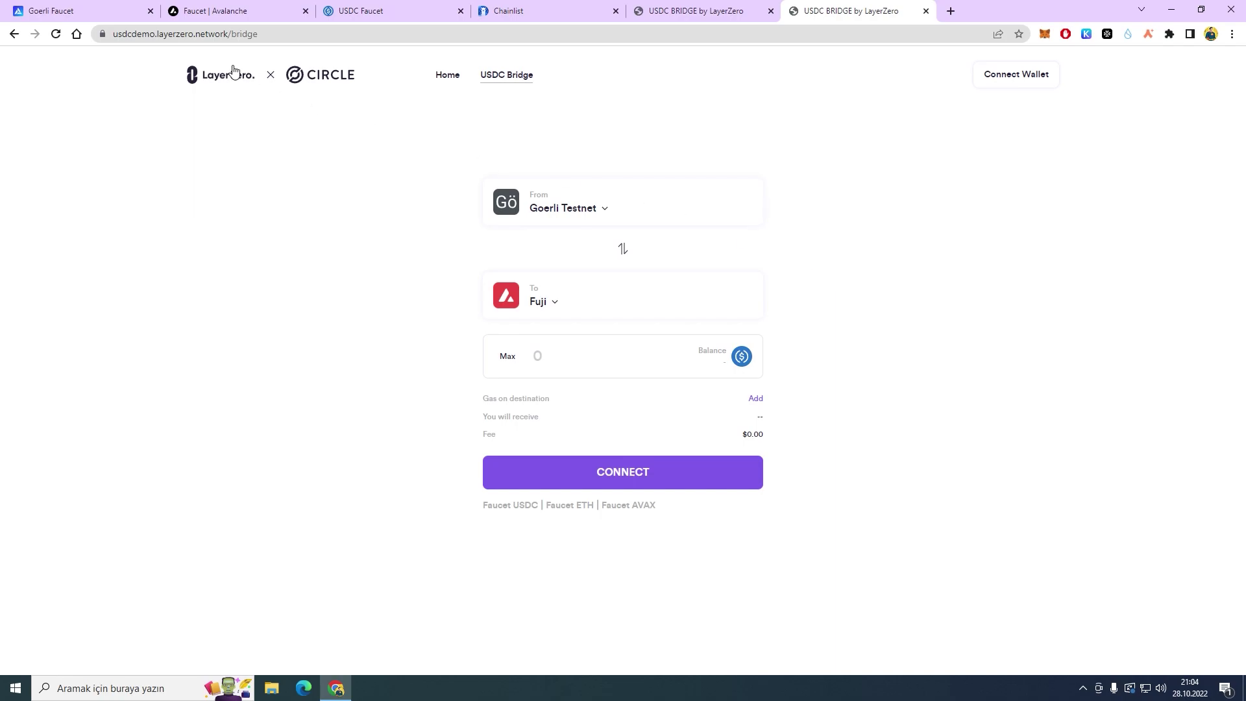
Copy the wallet address from the MetaMask extension and close the duplicate USDC Bridge page.
click(1046, 34)
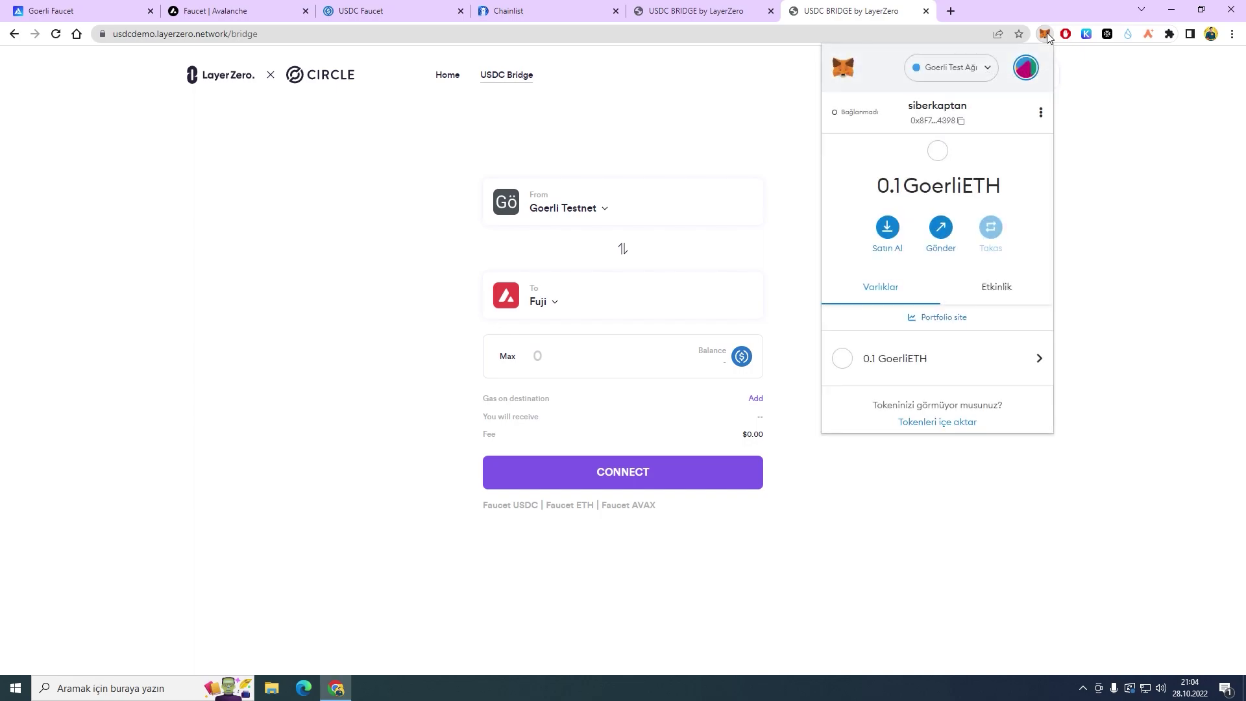
click(961, 121)
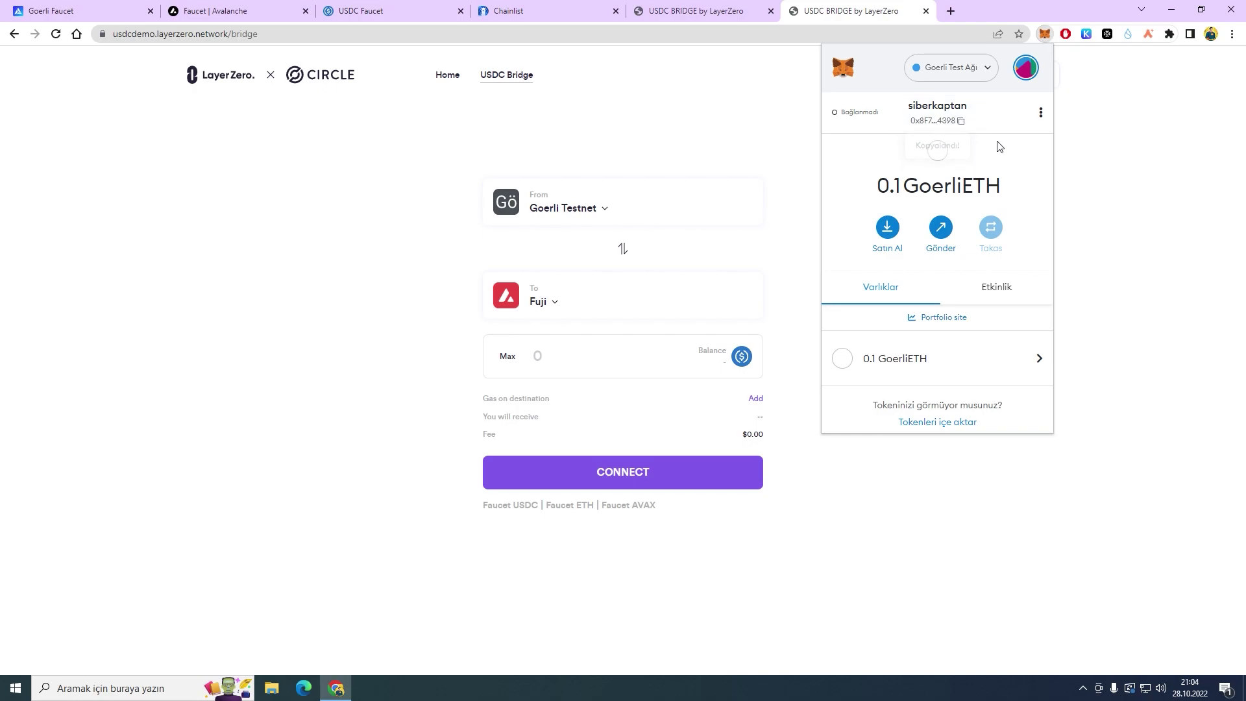
click(1117, 167)
click(771, 11)
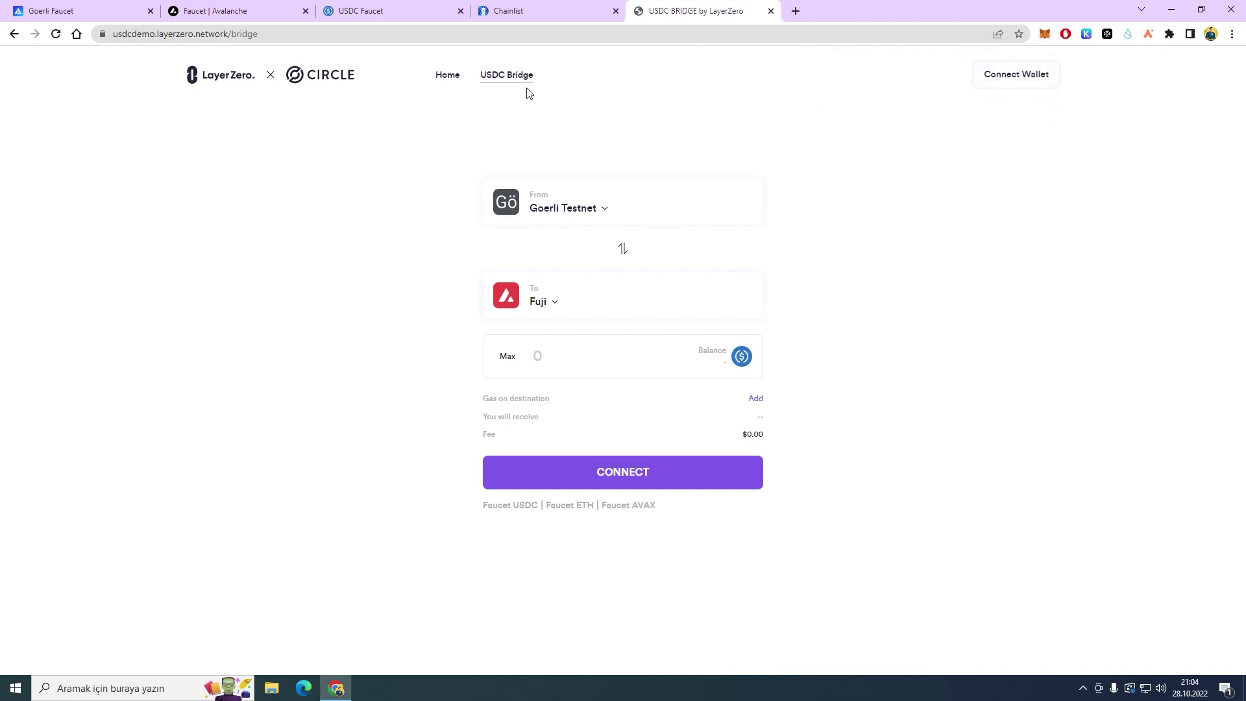
Request Goerli ETH from the Goerli Faucet for the copied wallet address, and close the faucet page.
click(32, 14)
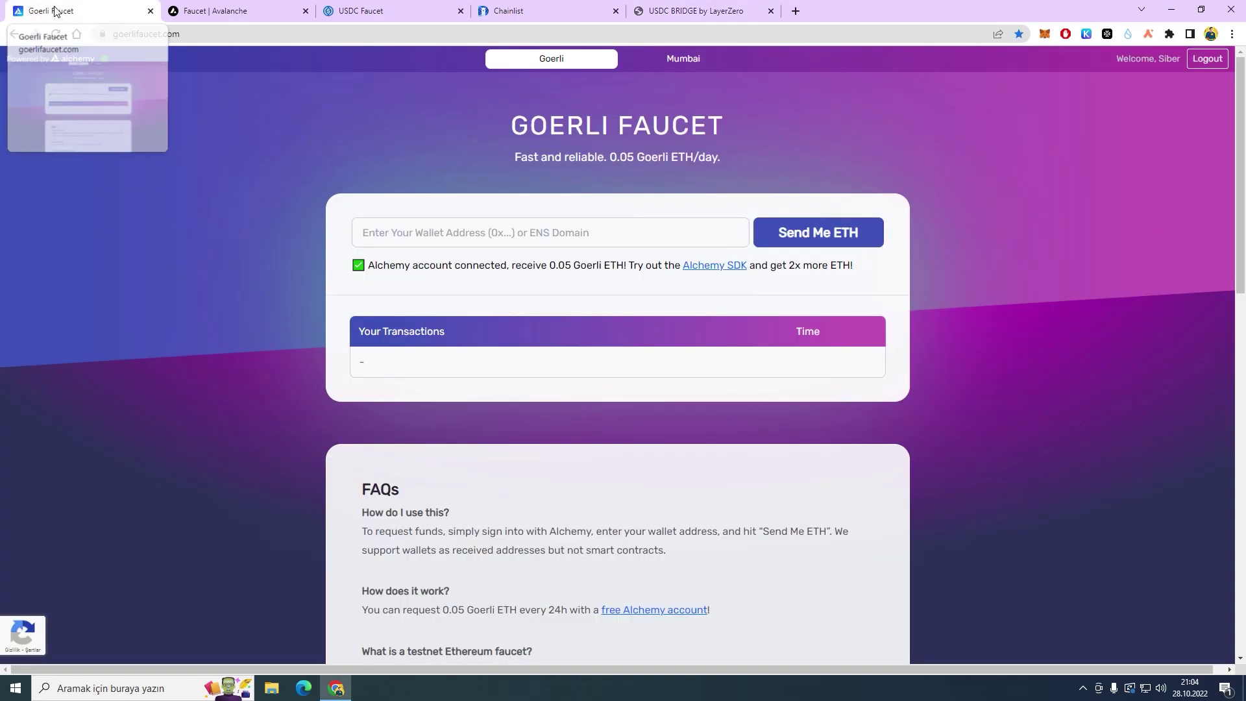
click(526, 227)
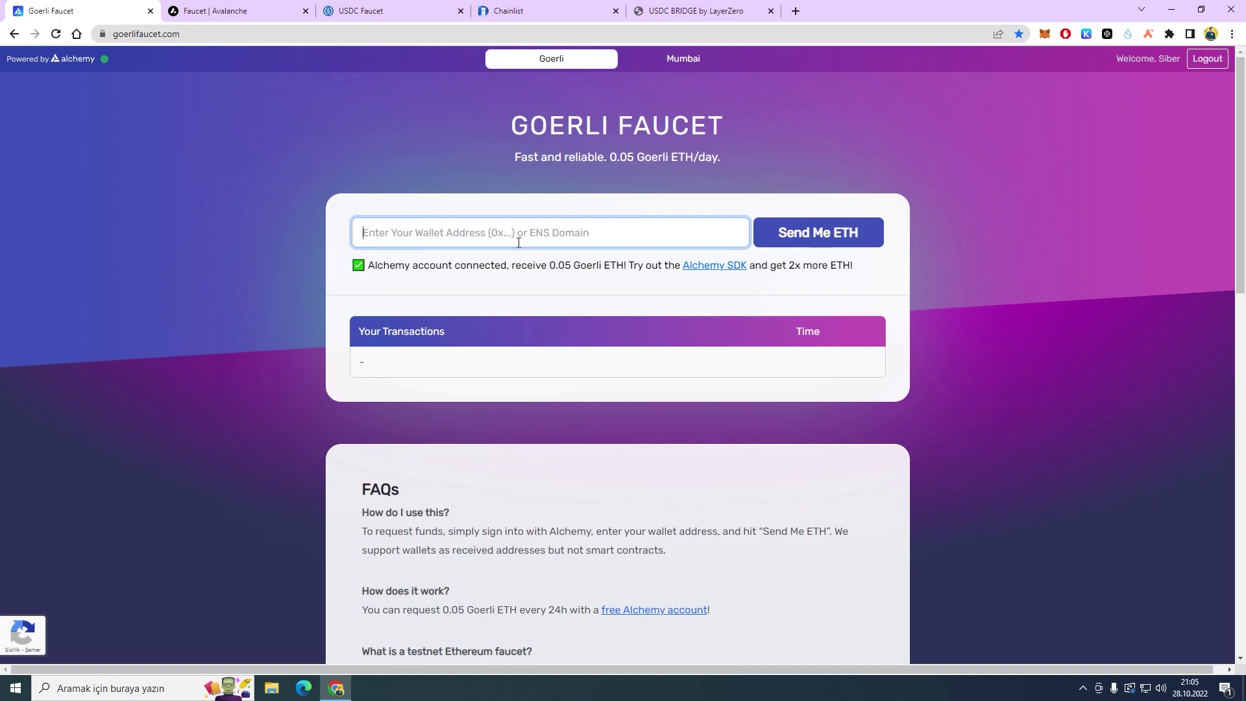
key(ctrl+v)
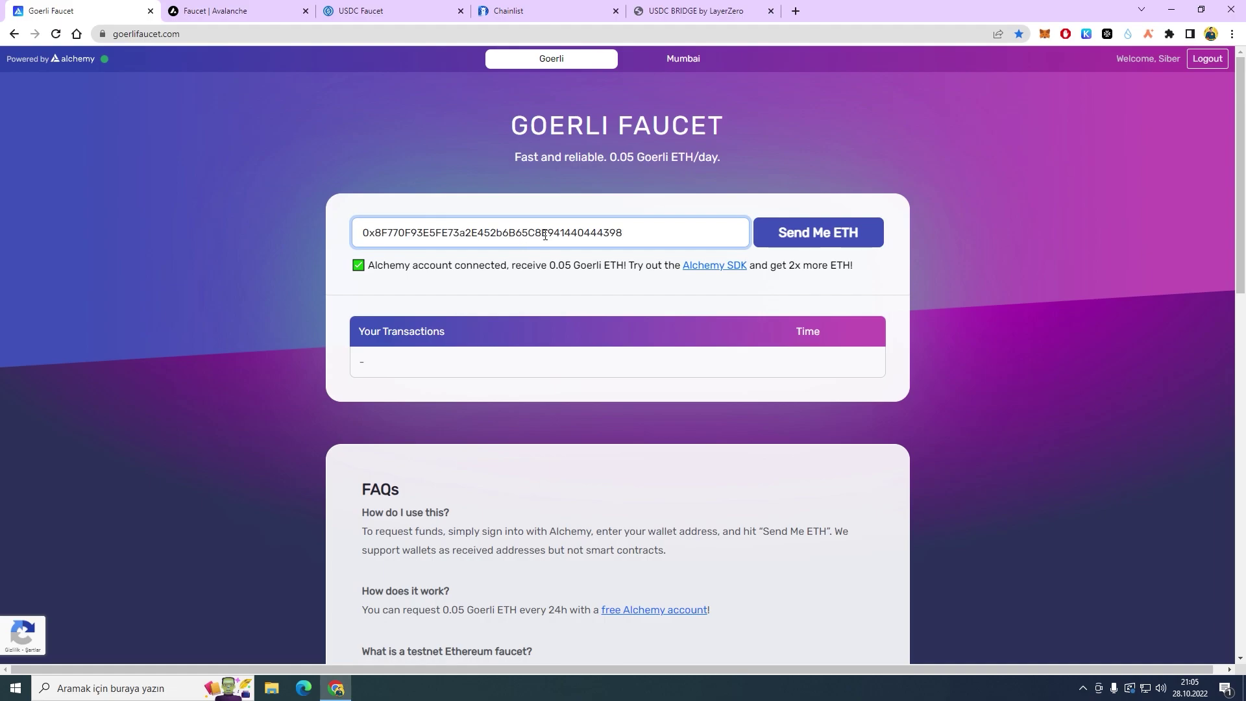
click(842, 244)
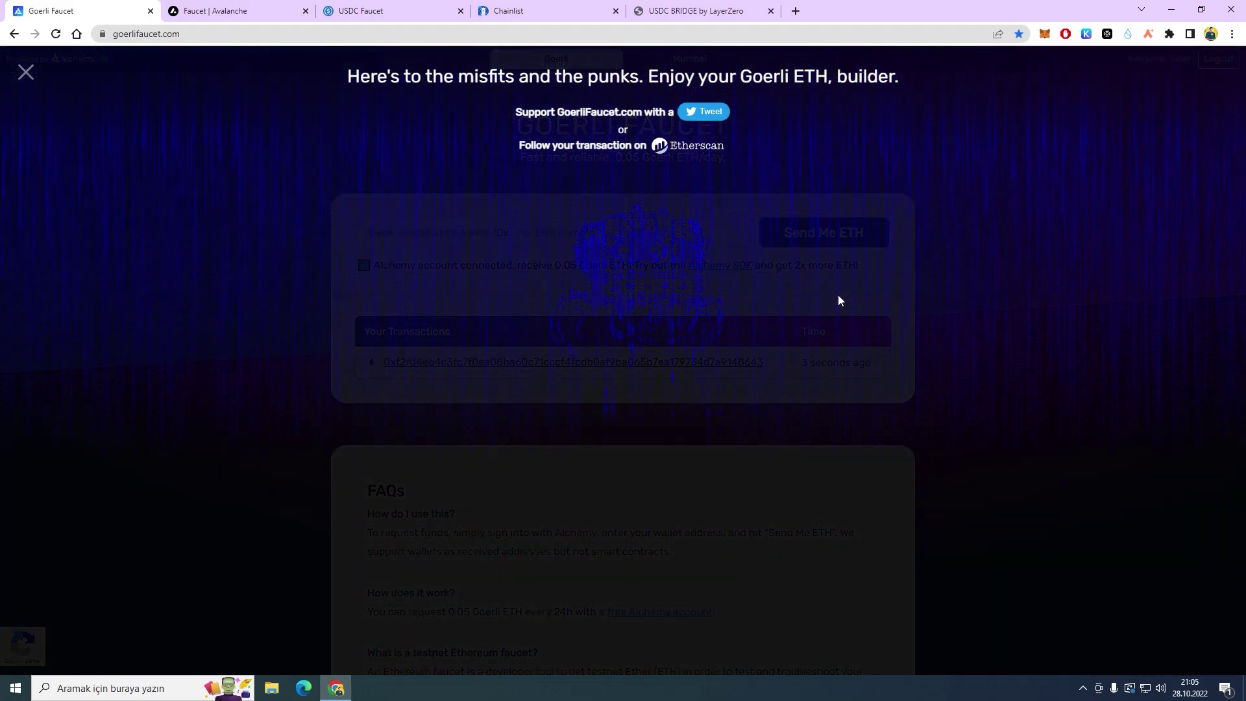
click(151, 11)
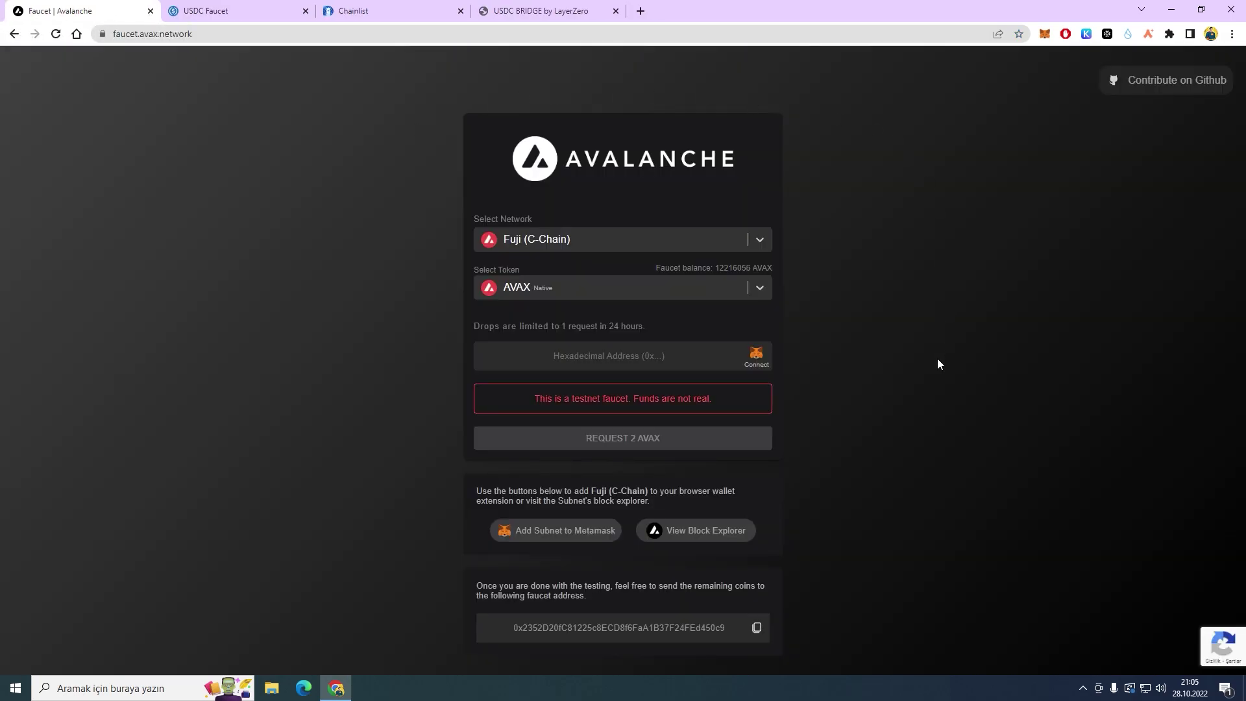
Request 2 AVAX on Fuji (C-Chain) for the copied wallet address, and close the Avalanche faucet.
click(621, 360)
key(ctrl+v)
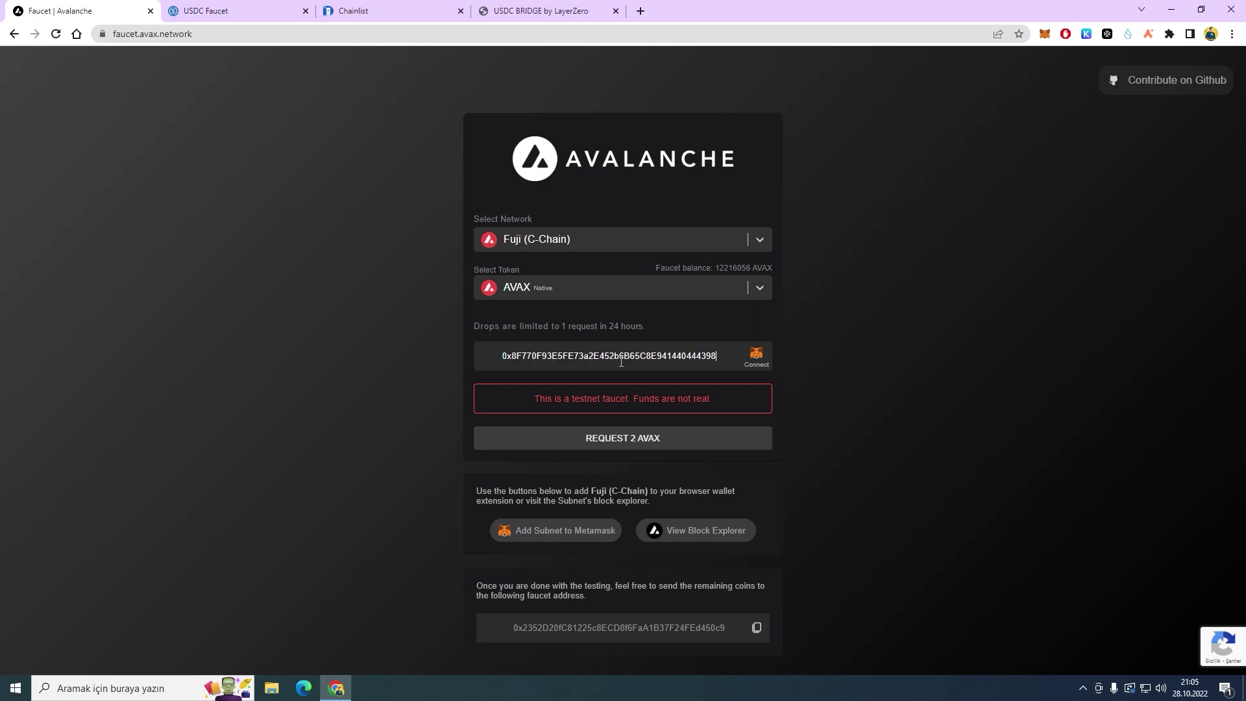
click(620, 444)
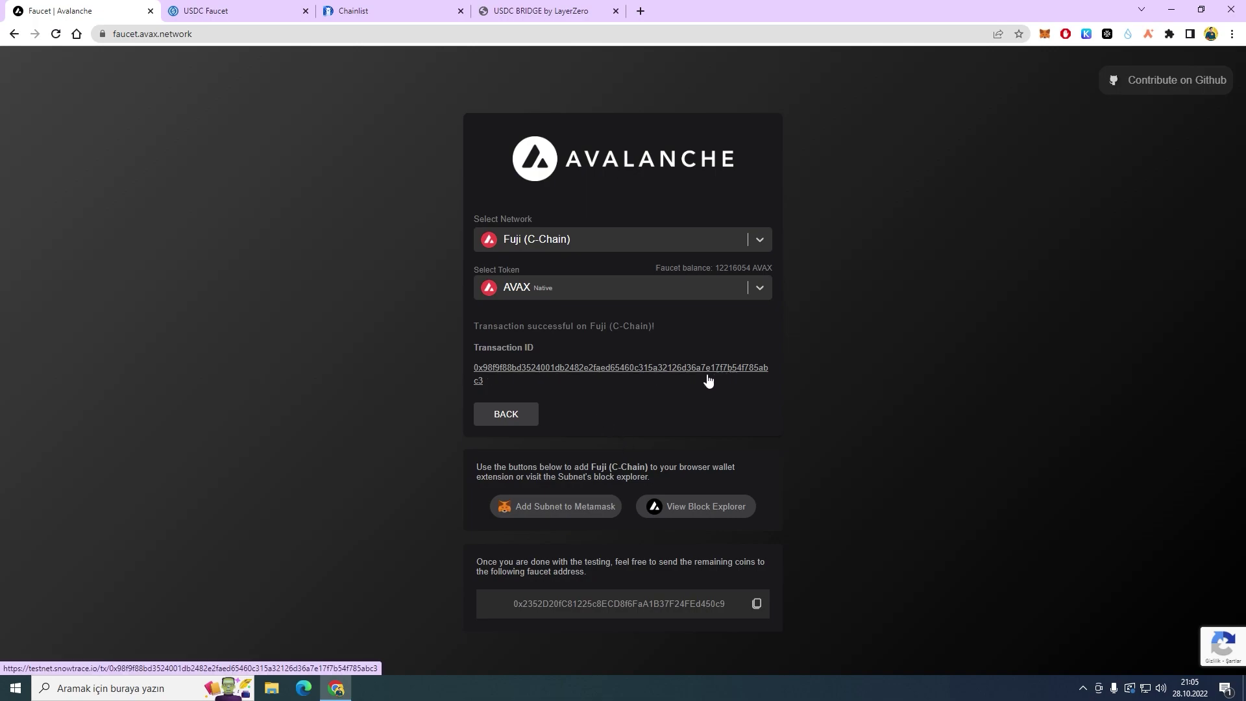
click(151, 11)
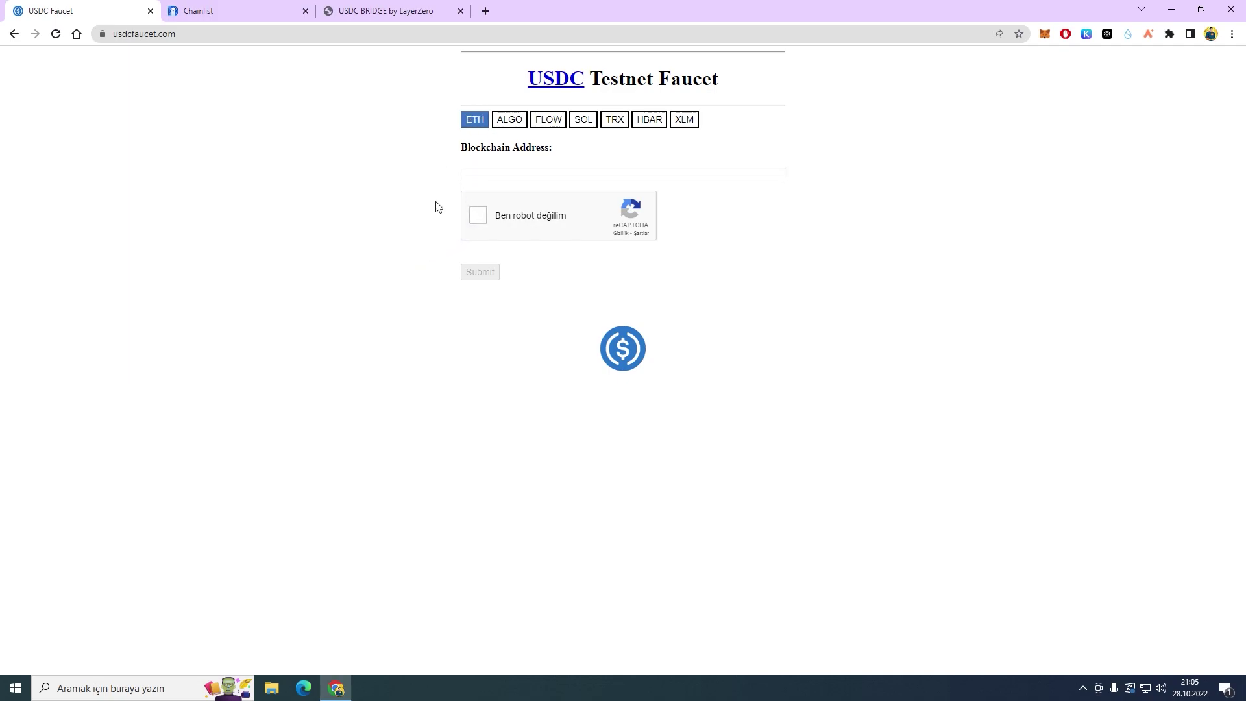
Try to request ETH testnet USDC for the copied wallet address after passing the robot check, and close the USDC faucet.
click(482, 216)
click(507, 171)
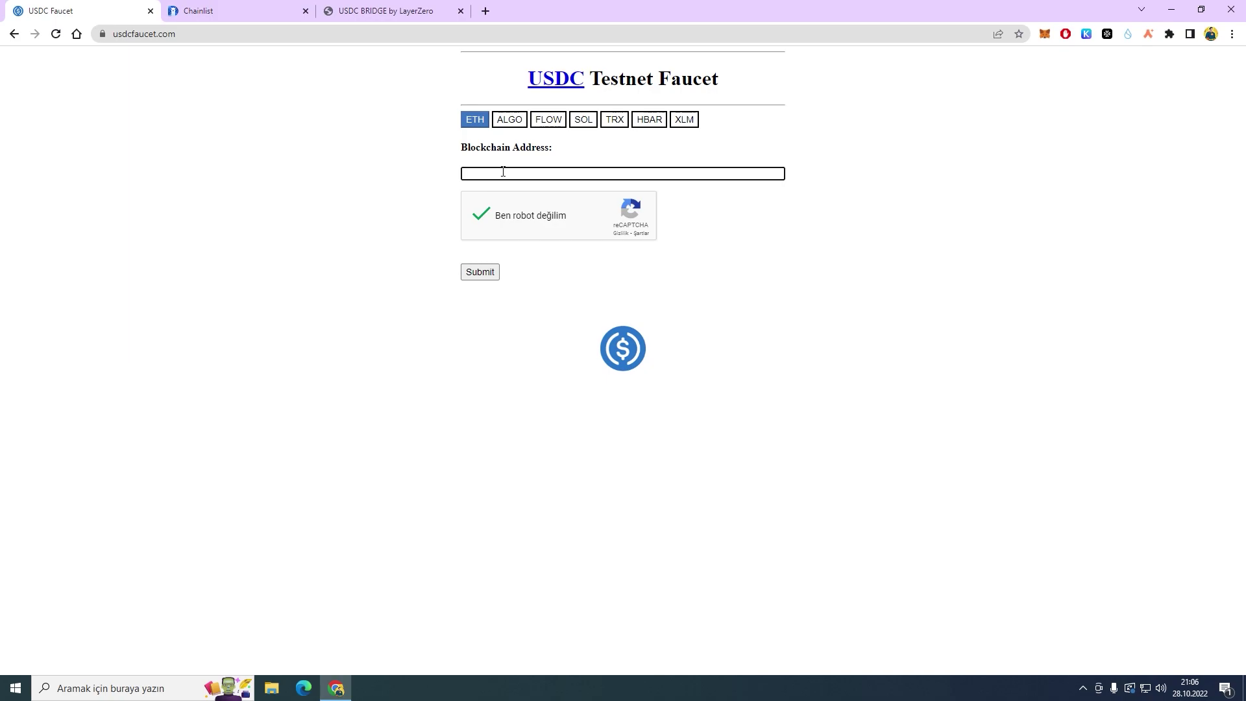
key(ctrl+v)
click(437, 305)
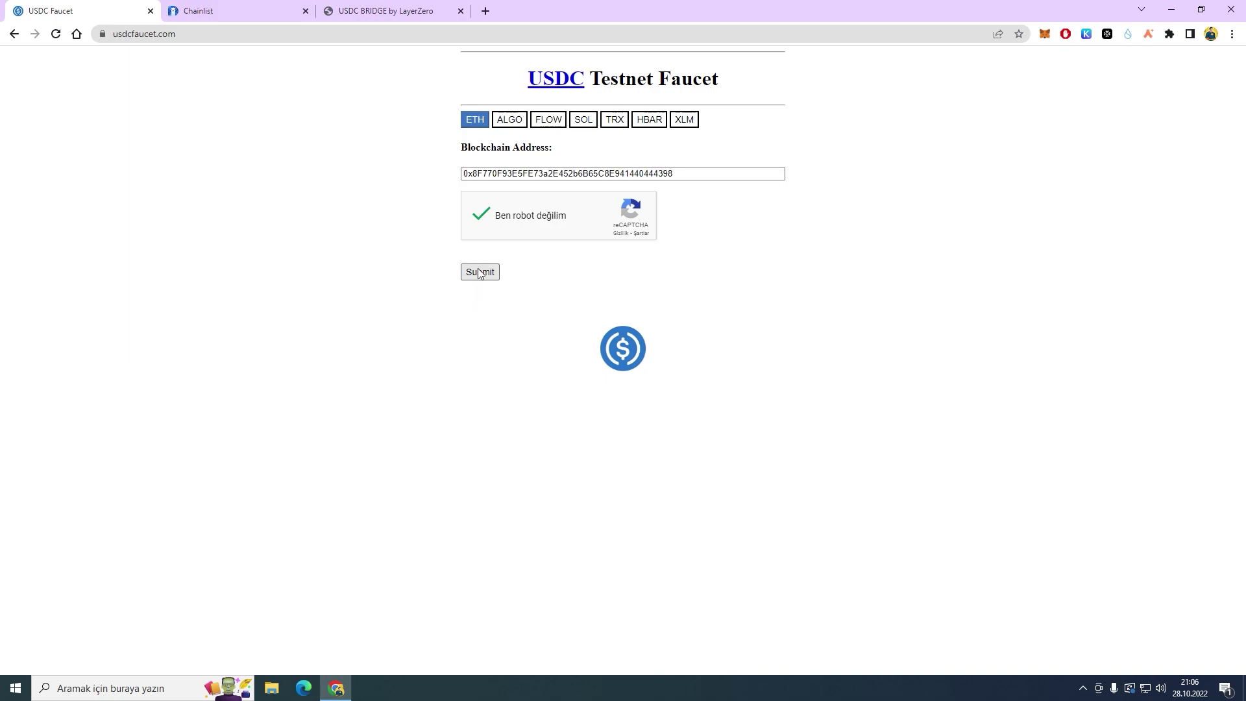
click(477, 273)
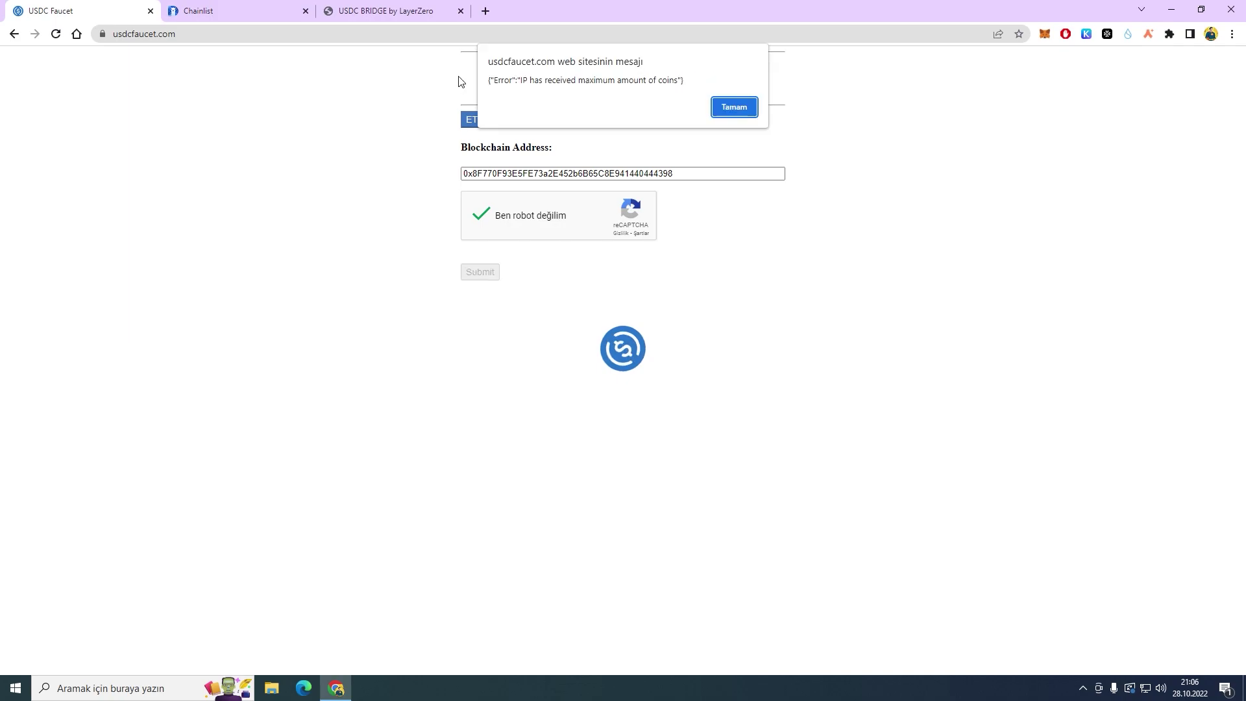
drag(488, 79, 723, 78)
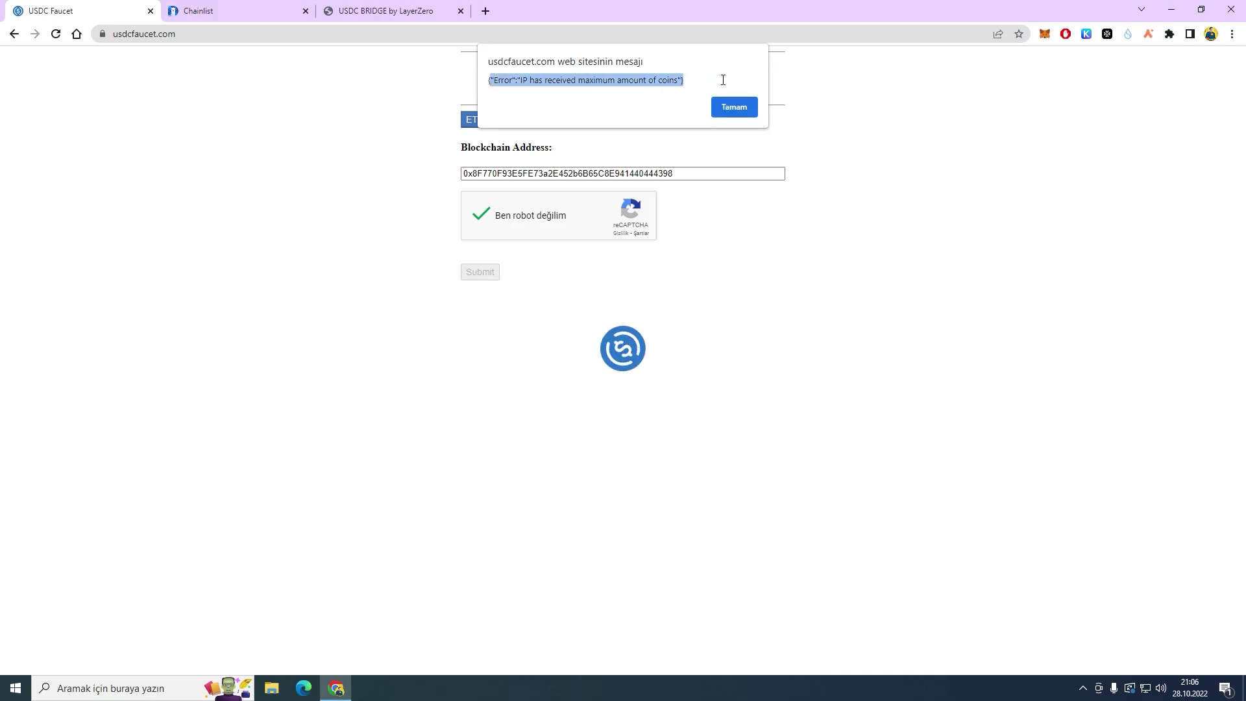
click(736, 107)
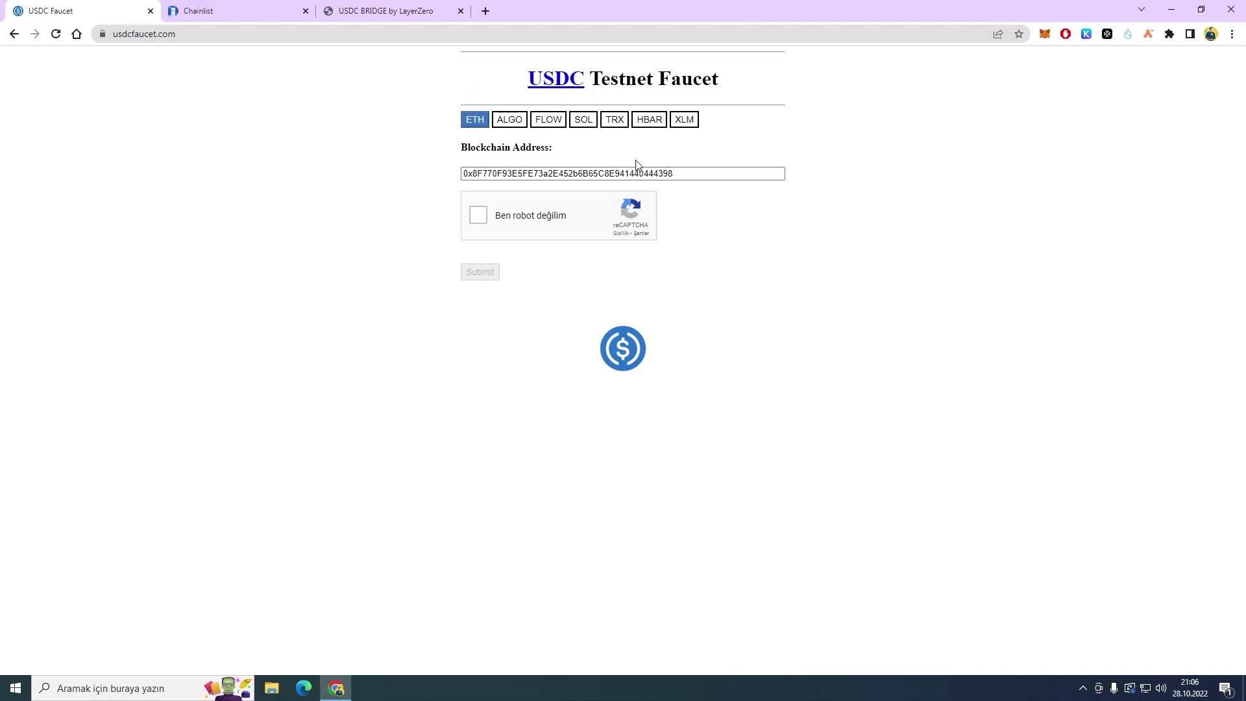
click(151, 11)
Review the networks currently available in the MetaMask wallet.
click(1044, 34)
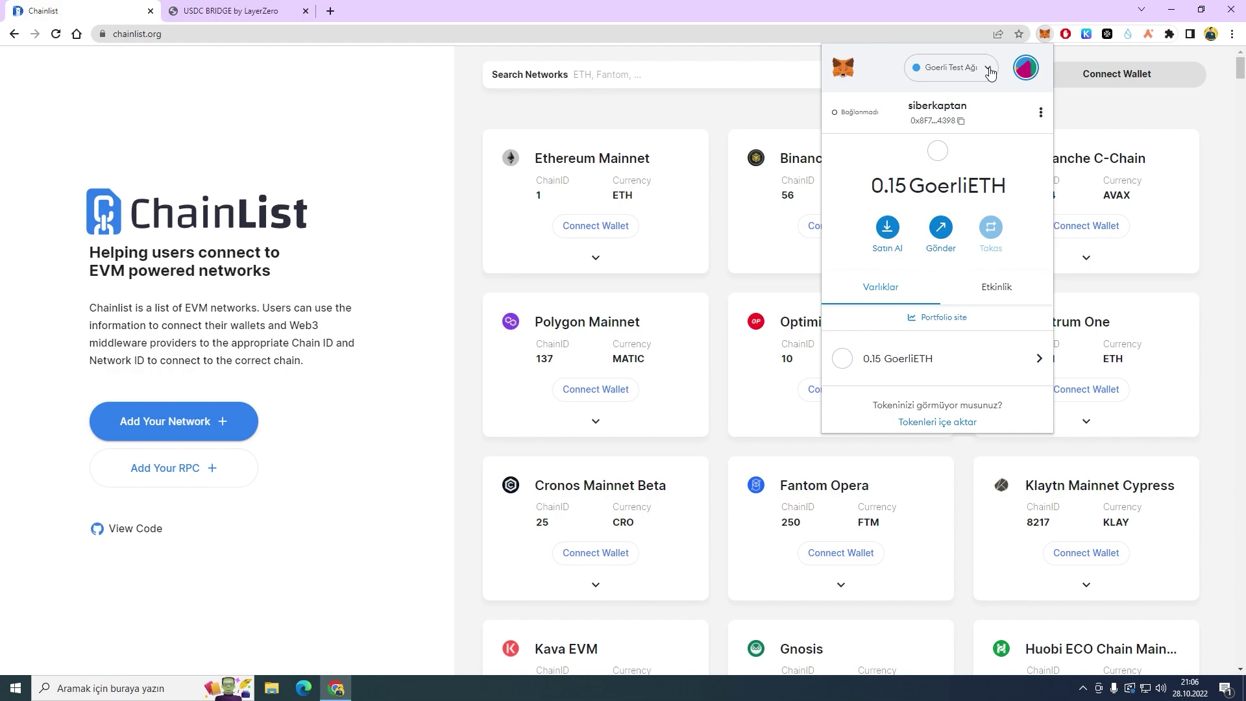
click(988, 69)
scroll(974, 263, down, 1)
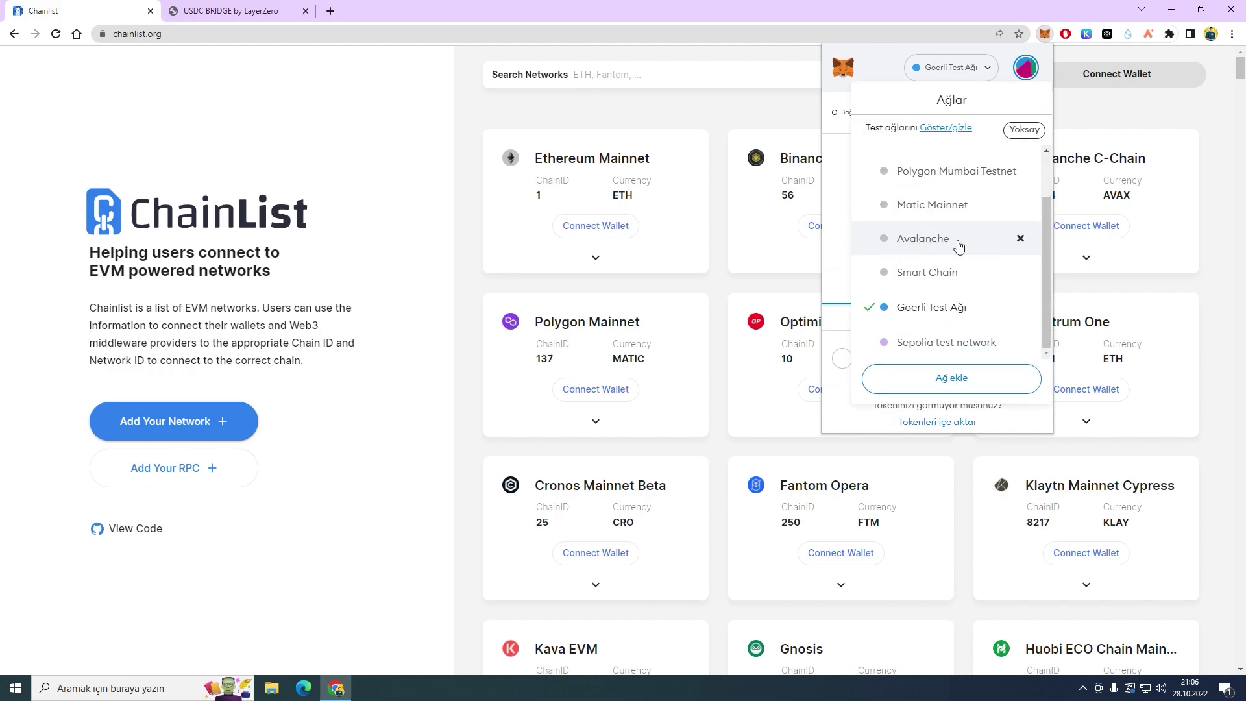
click(714, 5)
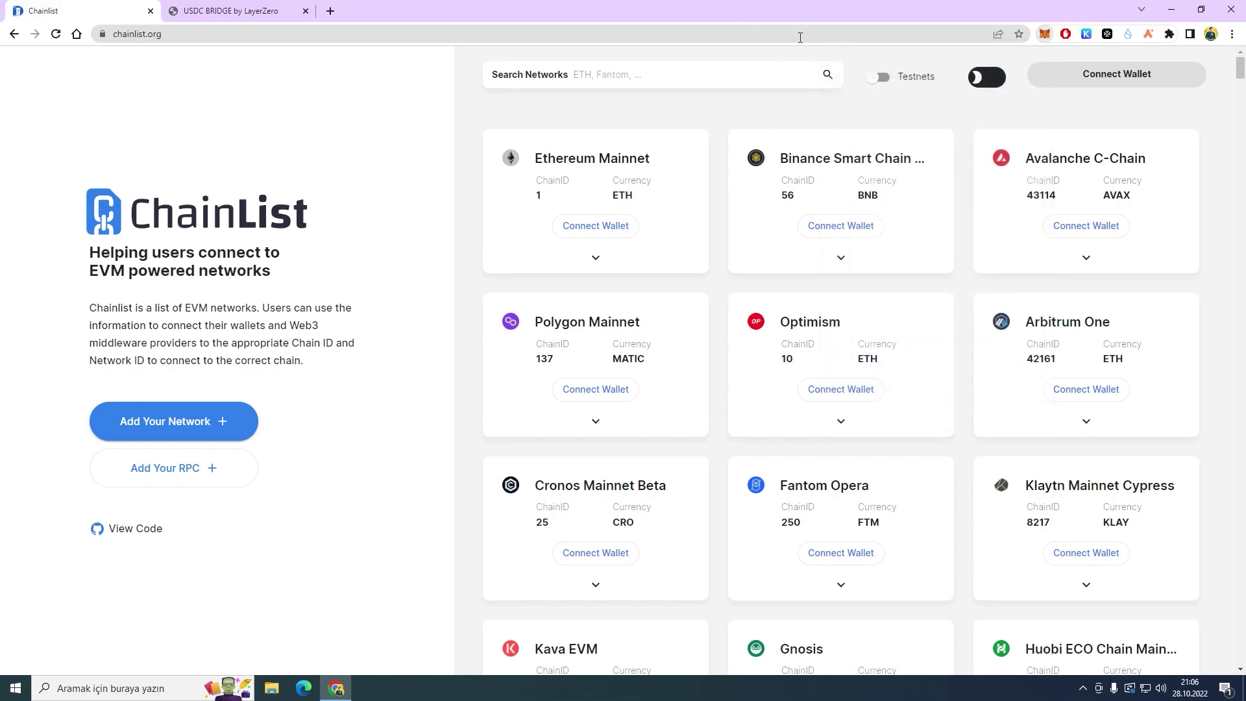
Include testnets in the Chainlist networks and search for "fuji".
click(883, 79)
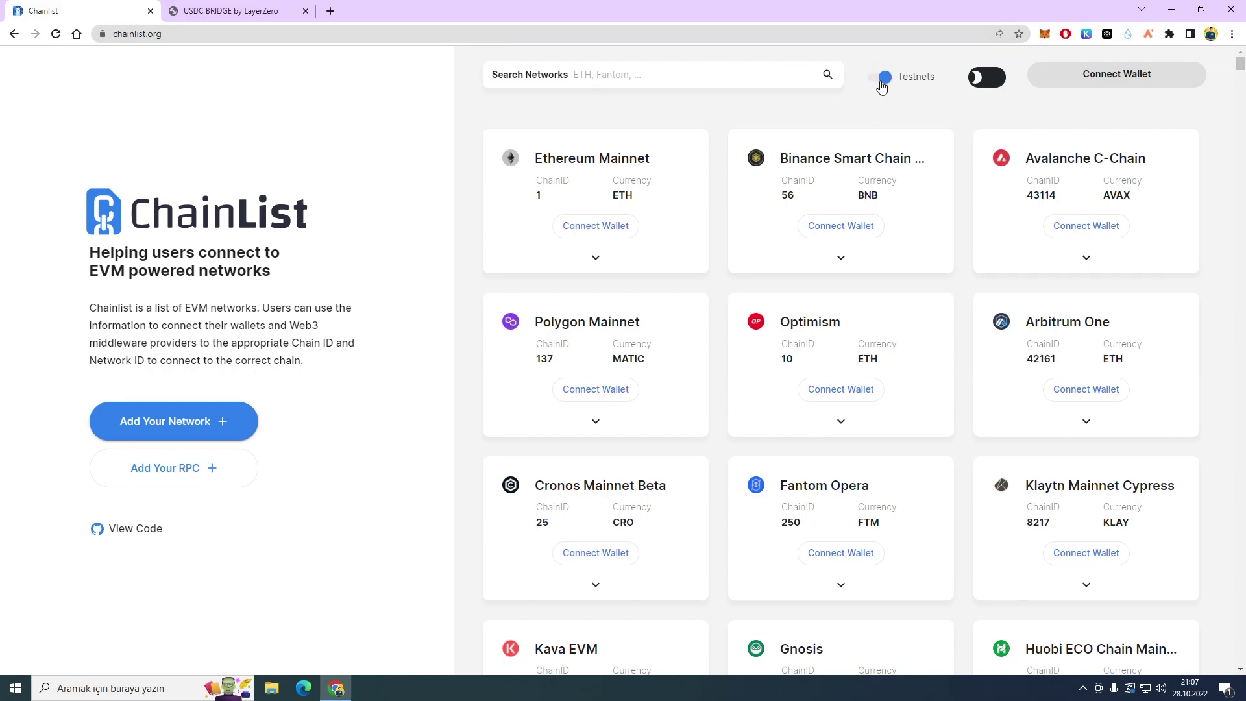
click(651, 80)
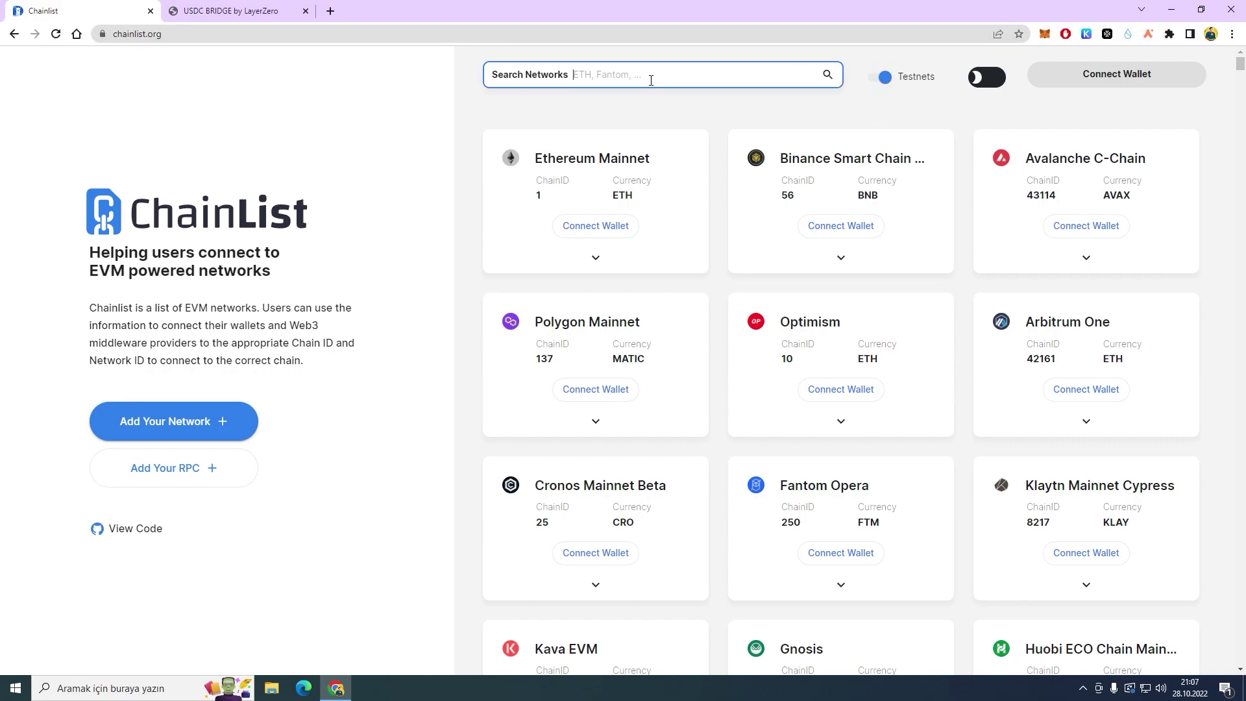
text(fuji)
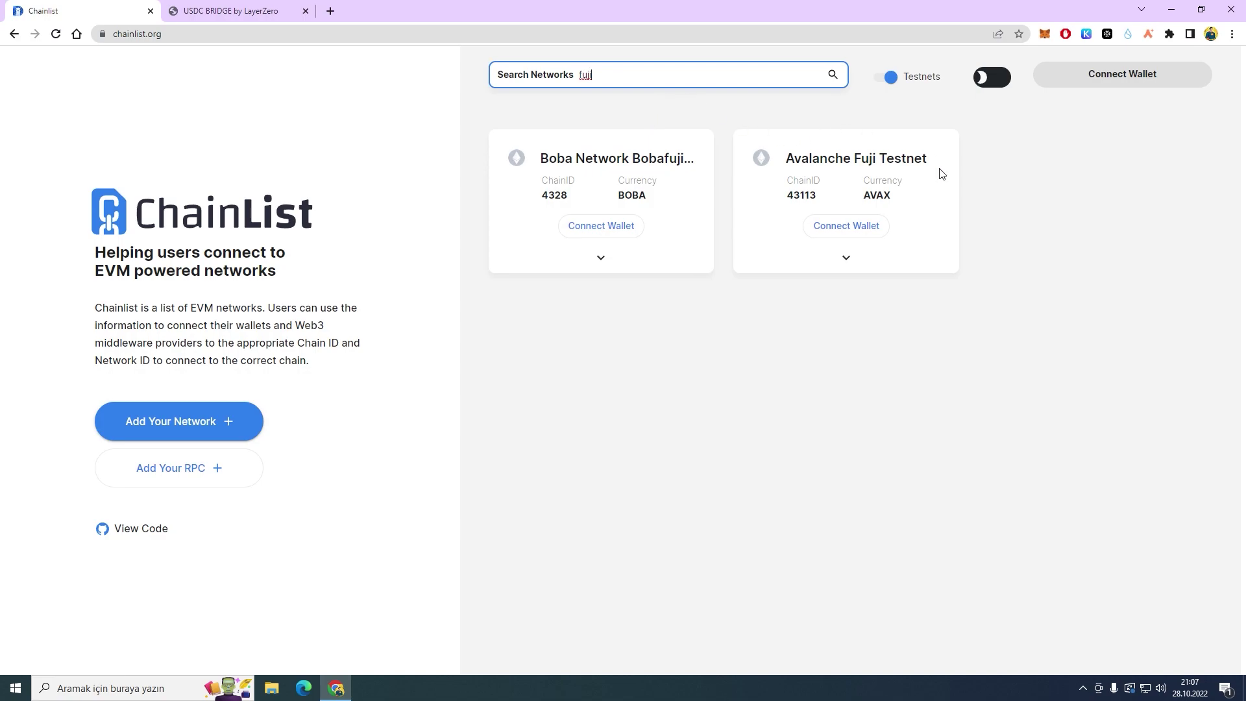
Connect the MetaMask wallet to Chainlist for Avalanche Fuji Testnet and open that network's detail page.
click(847, 225)
click(912, 96)
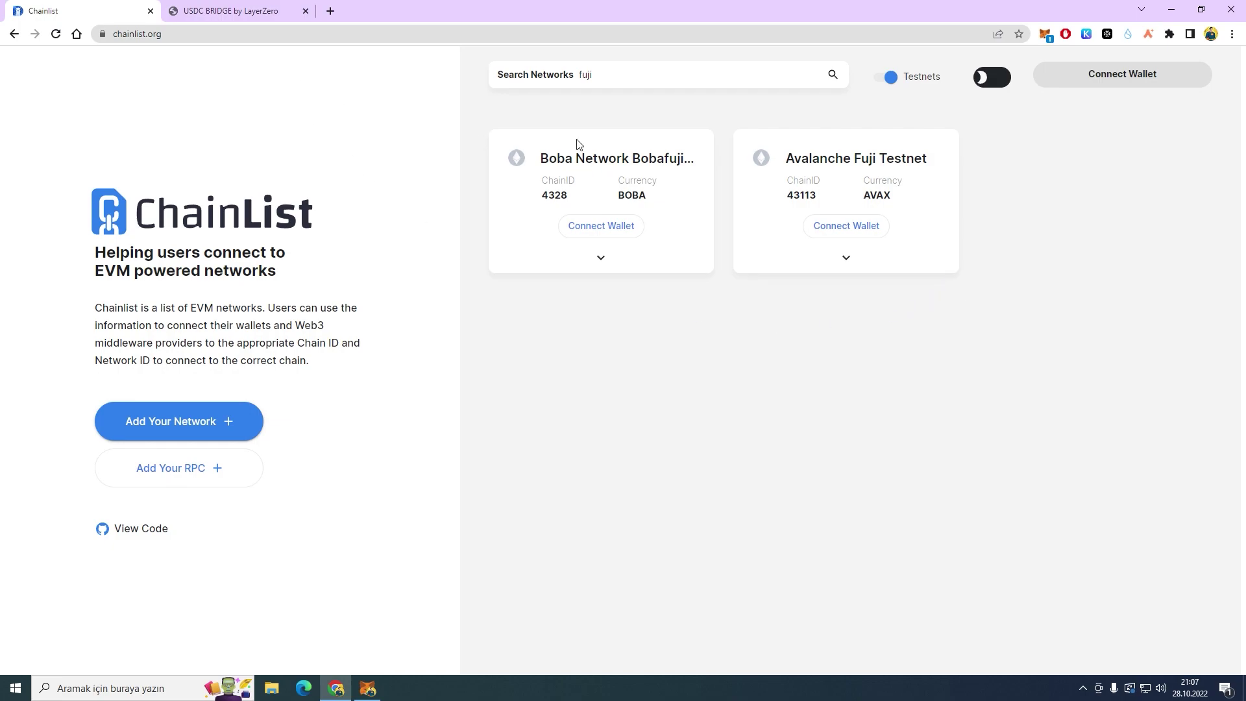
click(839, 160)
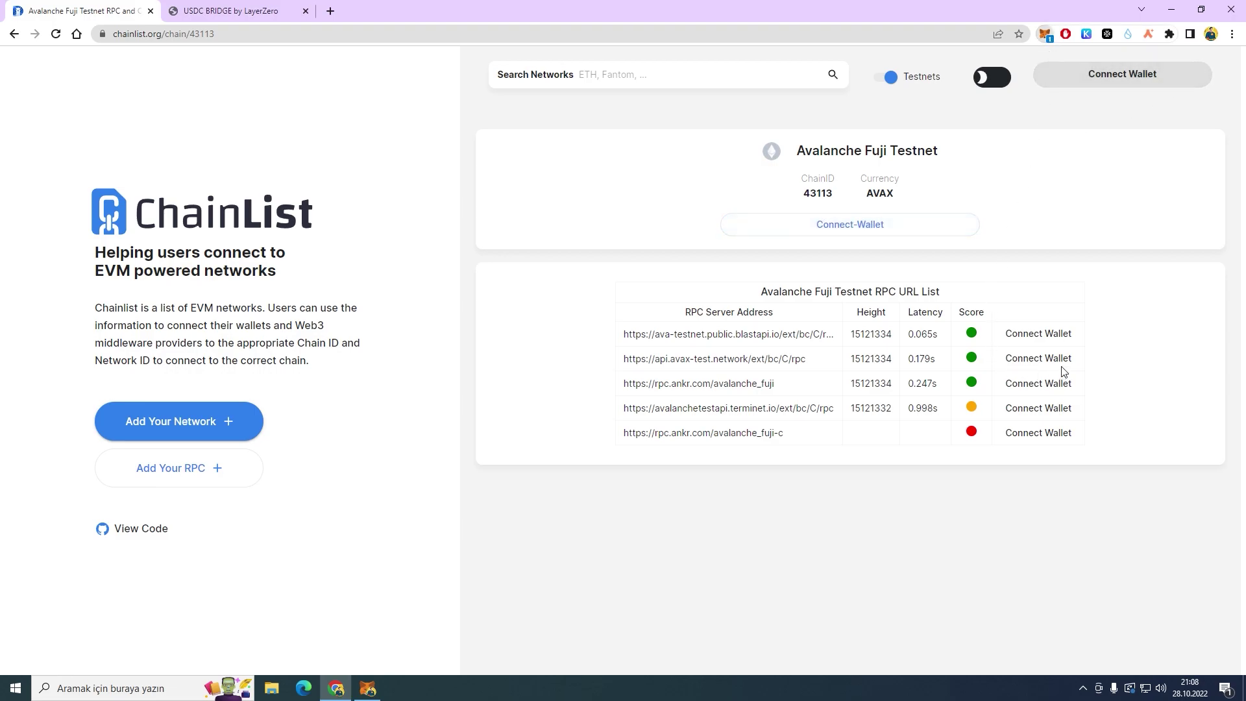
click(1007, 414)
click(1009, 415)
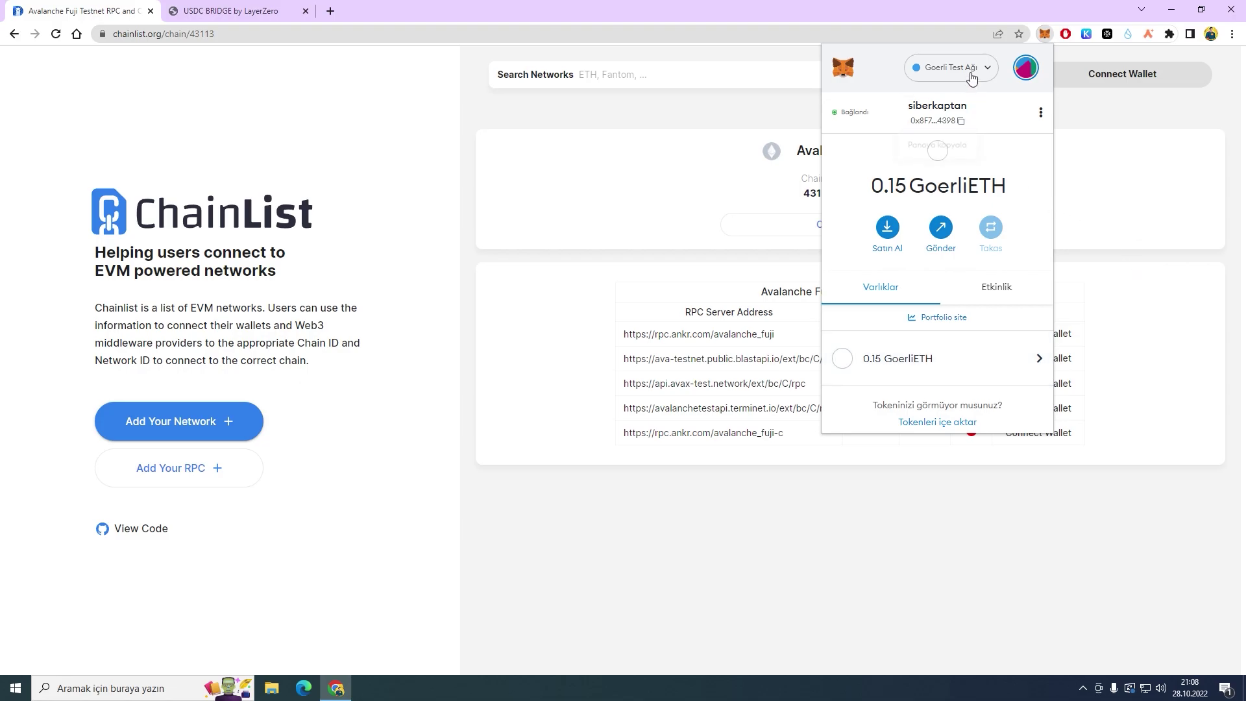
Check whether MetaMask's network list includes Avalanche Fuji Testnet.
click(971, 76)
scroll(965, 231, down, 1)
click(1146, 293)
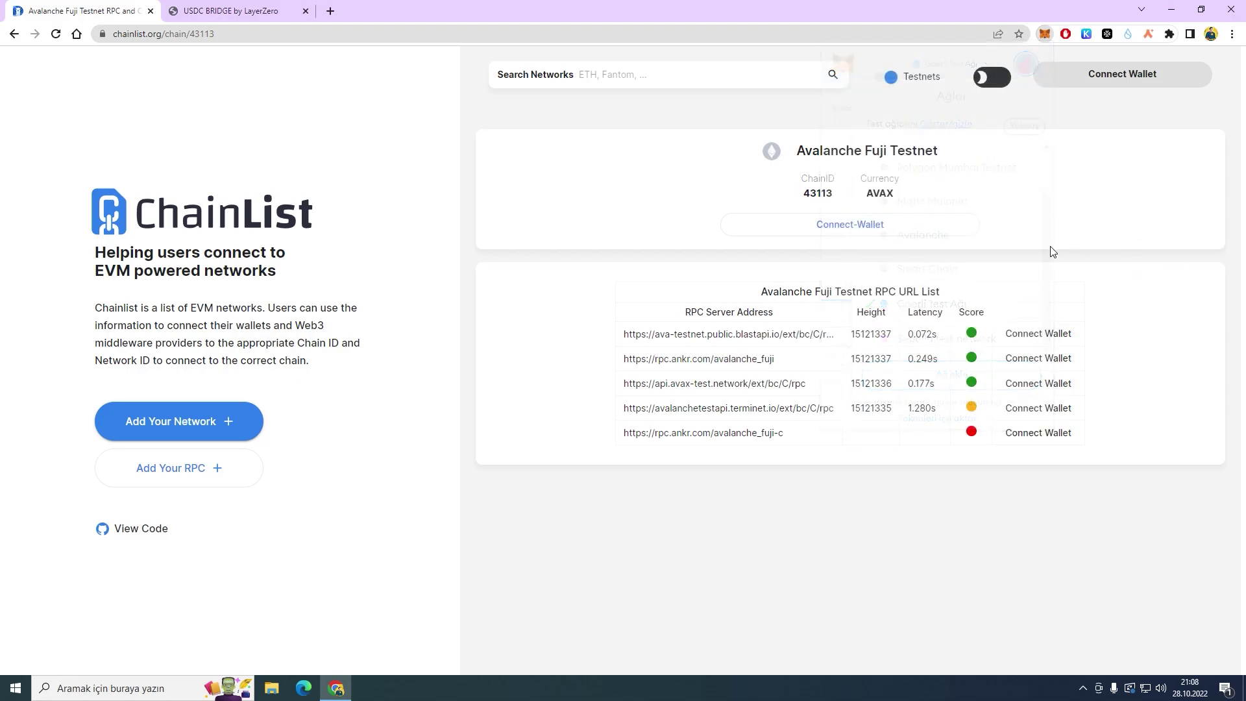
Add Avalanche Fuji Testnet to MetaMask from Chainlist and approve switching the wallet to it.
click(858, 237)
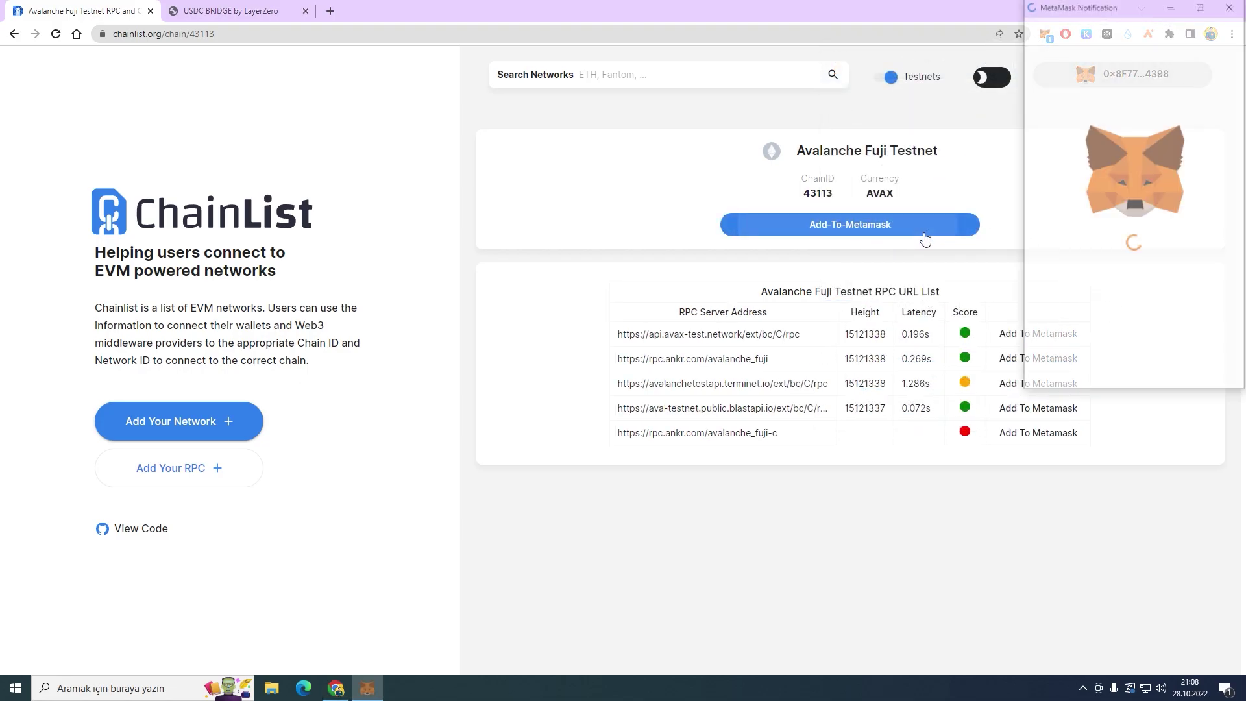
scroll(1156, 344, down, 1)
click(1172, 365)
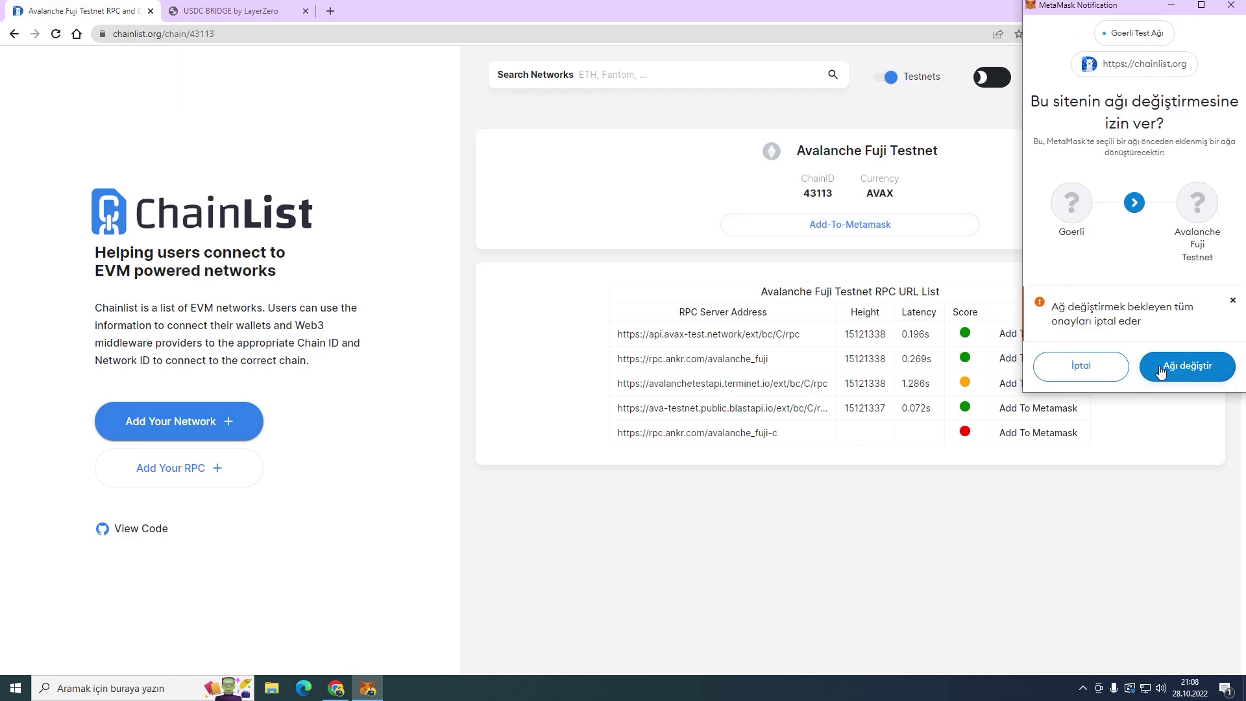
click(1183, 367)
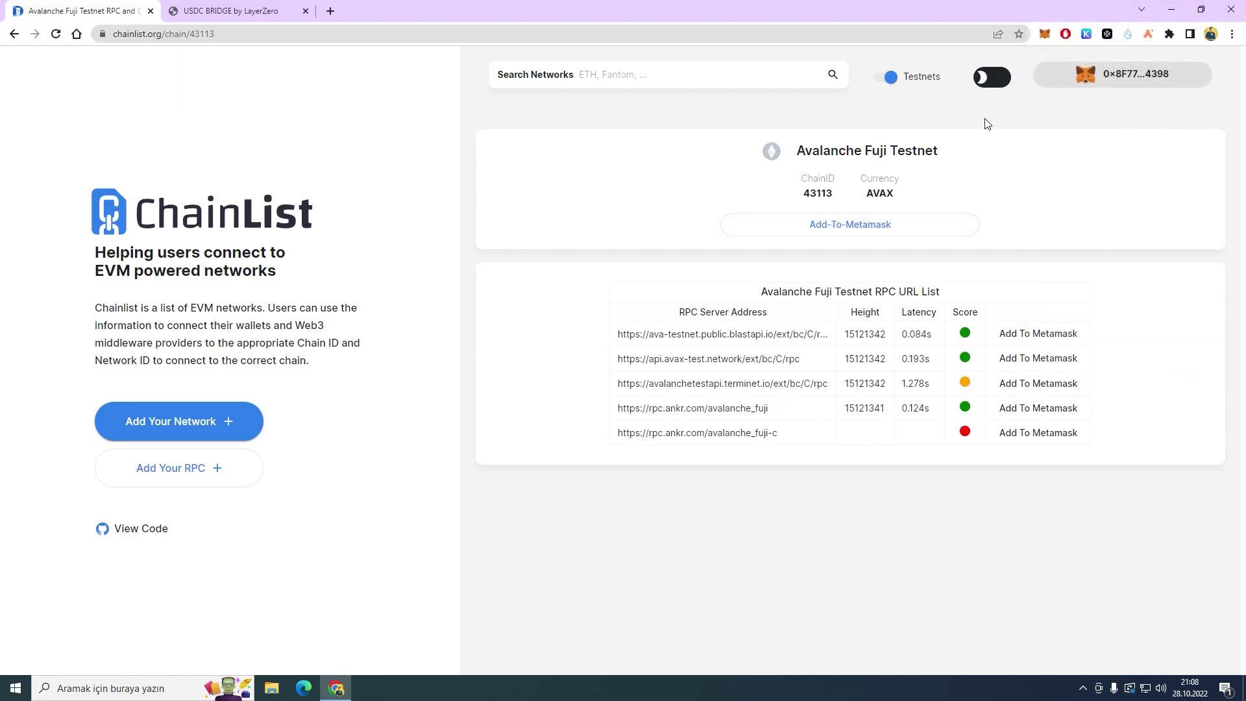
Check the wallet's AVAX balance on Avalanche Fuji Testnet in MetaMask.
click(1051, 39)
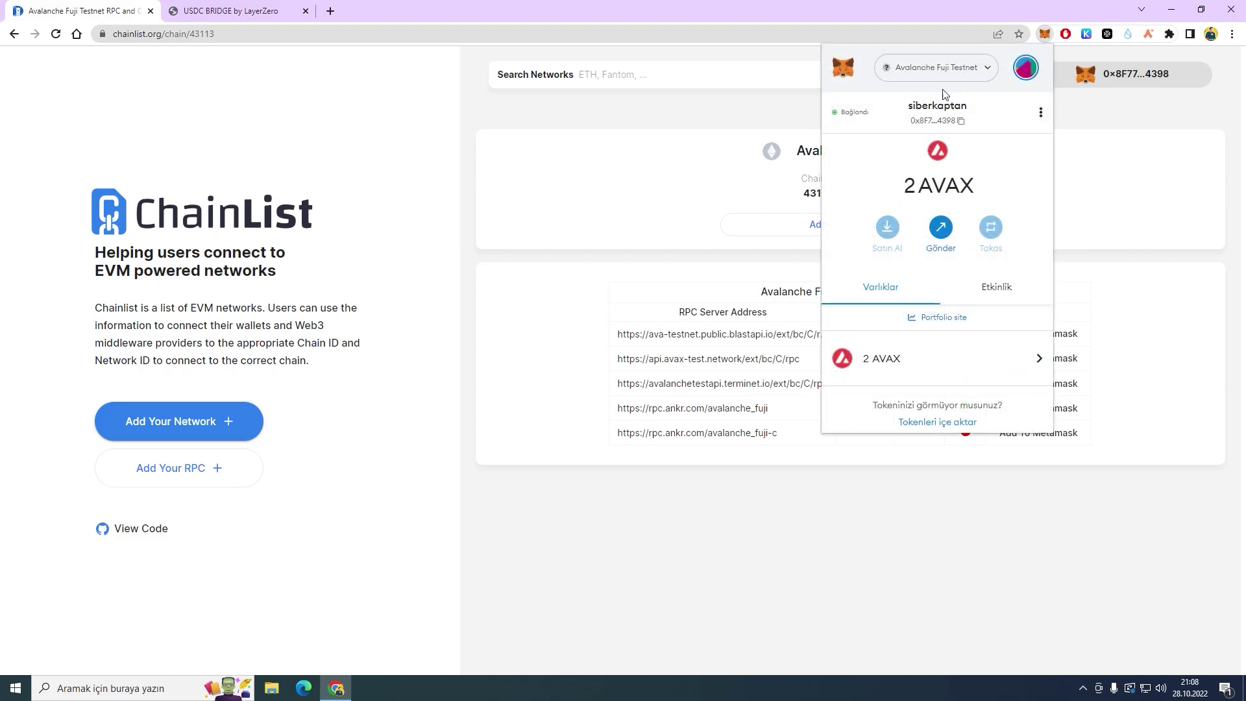
drag(905, 186, 987, 187)
click(1005, 200)
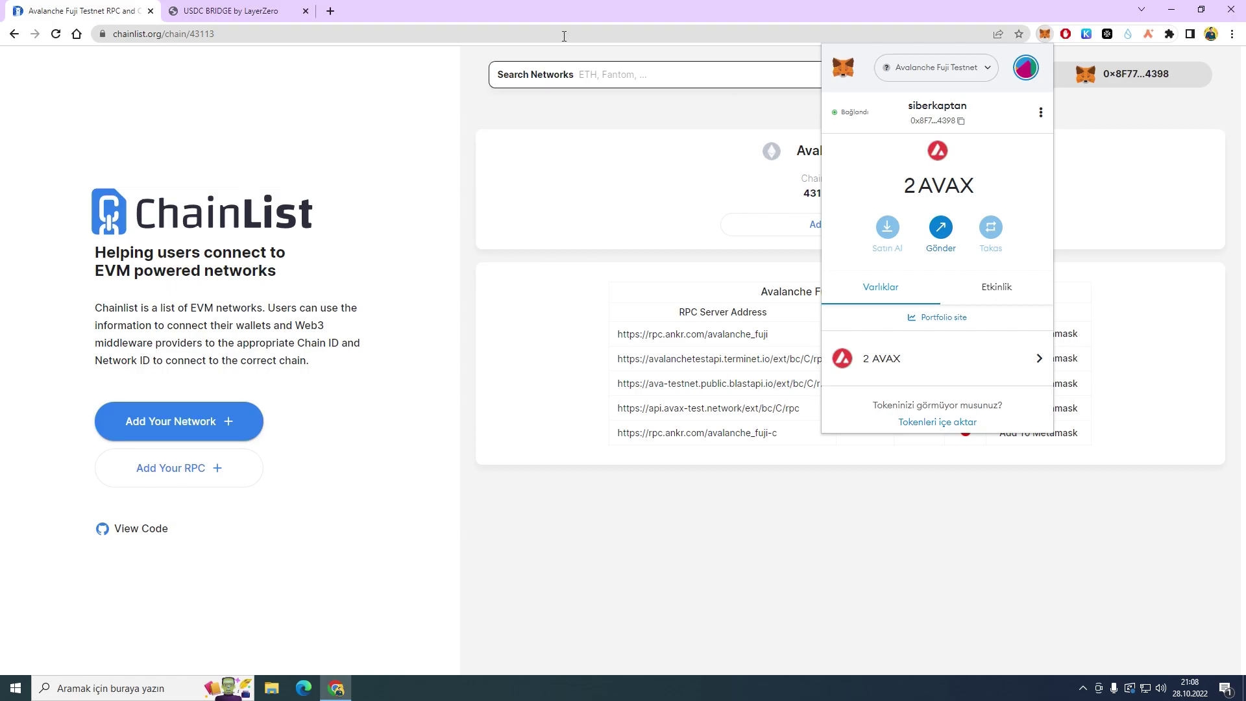
Close the Chainlist page and connect the MetaMask wallet to the LayerZero USDC Bridge, approving the site's access.
click(150, 12)
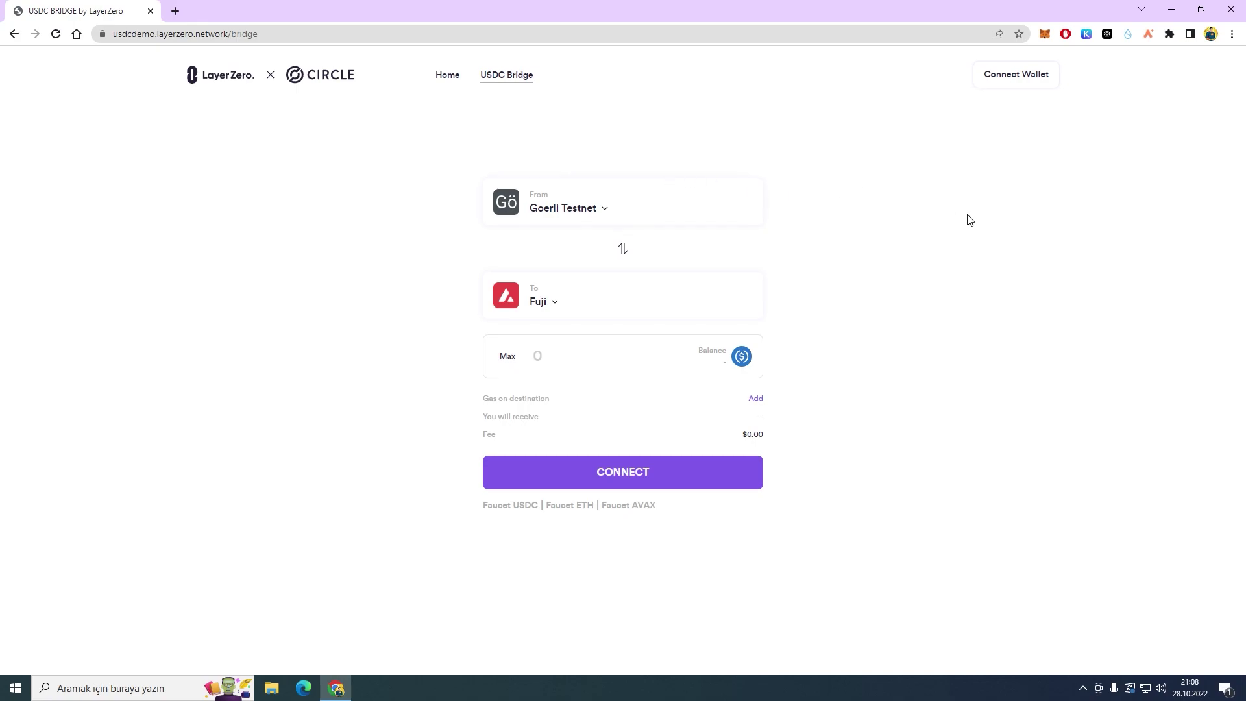
click(1016, 75)
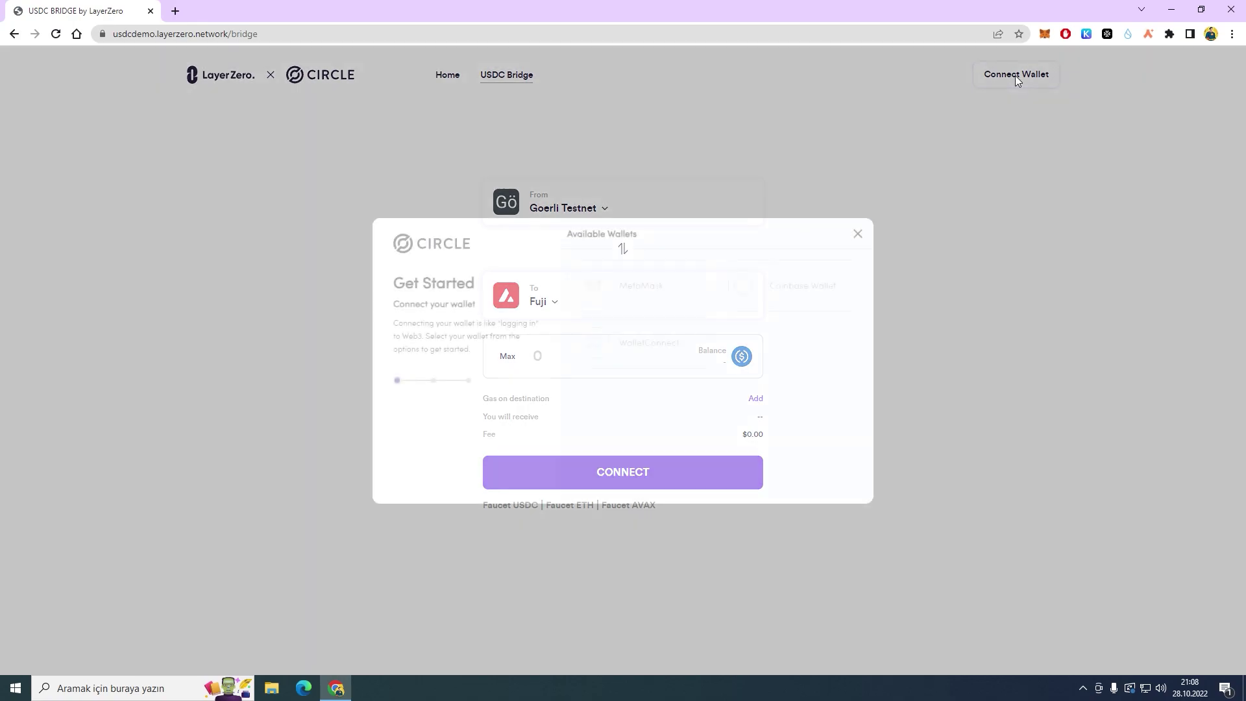
click(693, 275)
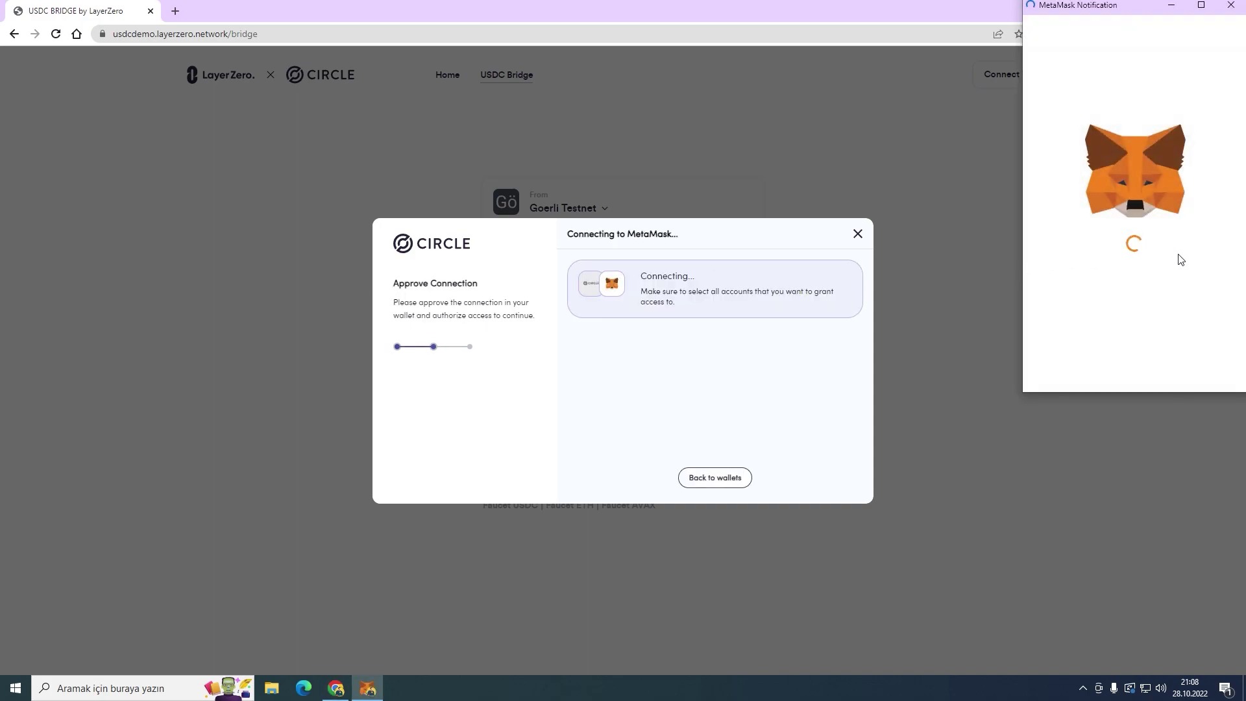
click(1196, 380)
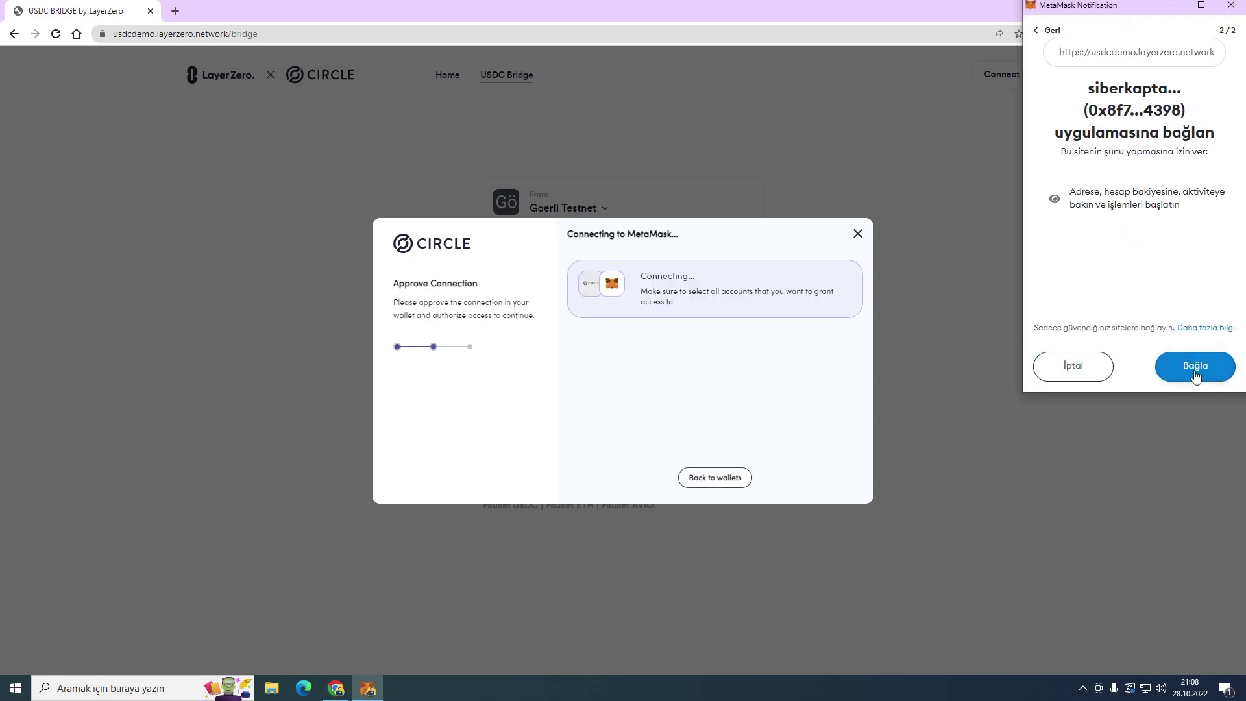
click(1196, 379)
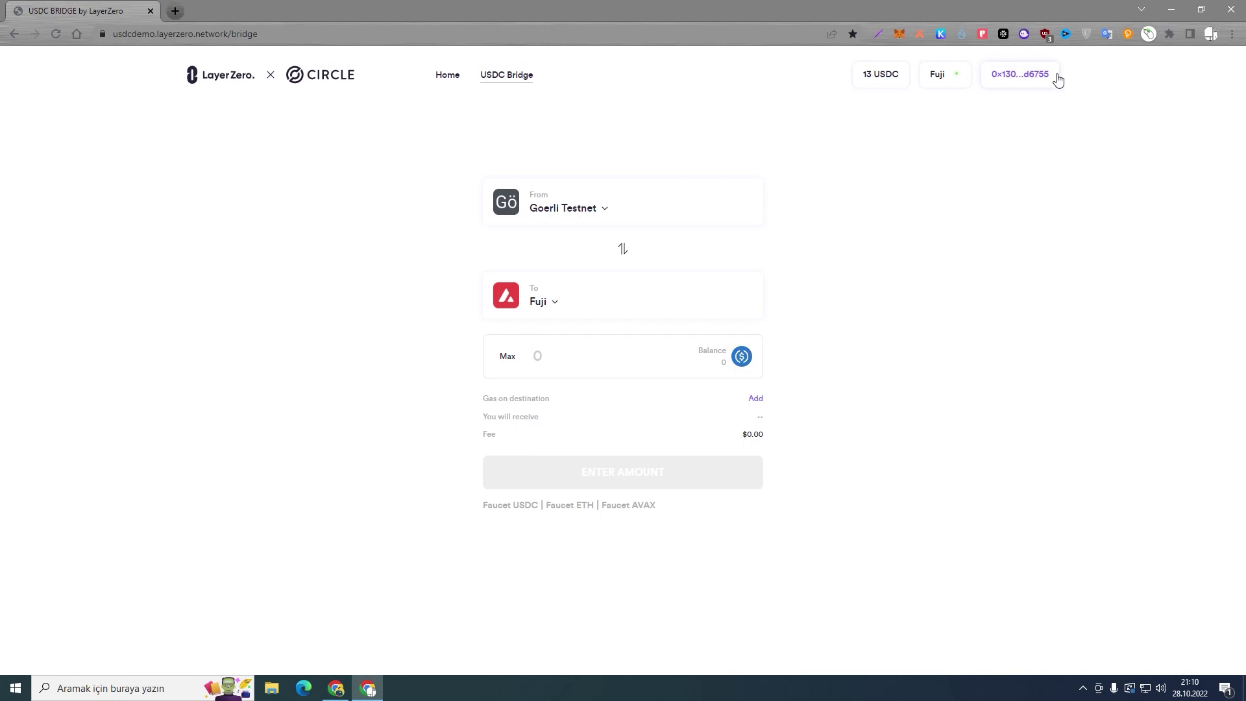
Reverse the bridge direction to send from Fuji to Goerli Testnet and set the amount to the maximum, 13 USDC.
mouse_move(1103, 80)
mouse_down()
mouse_move(844, 73)
mouse_move(1097, 86)
mouse_up()
click(797, 72)
click(1097, 85)
click(506, 356)
click(623, 250)
click(507, 356)
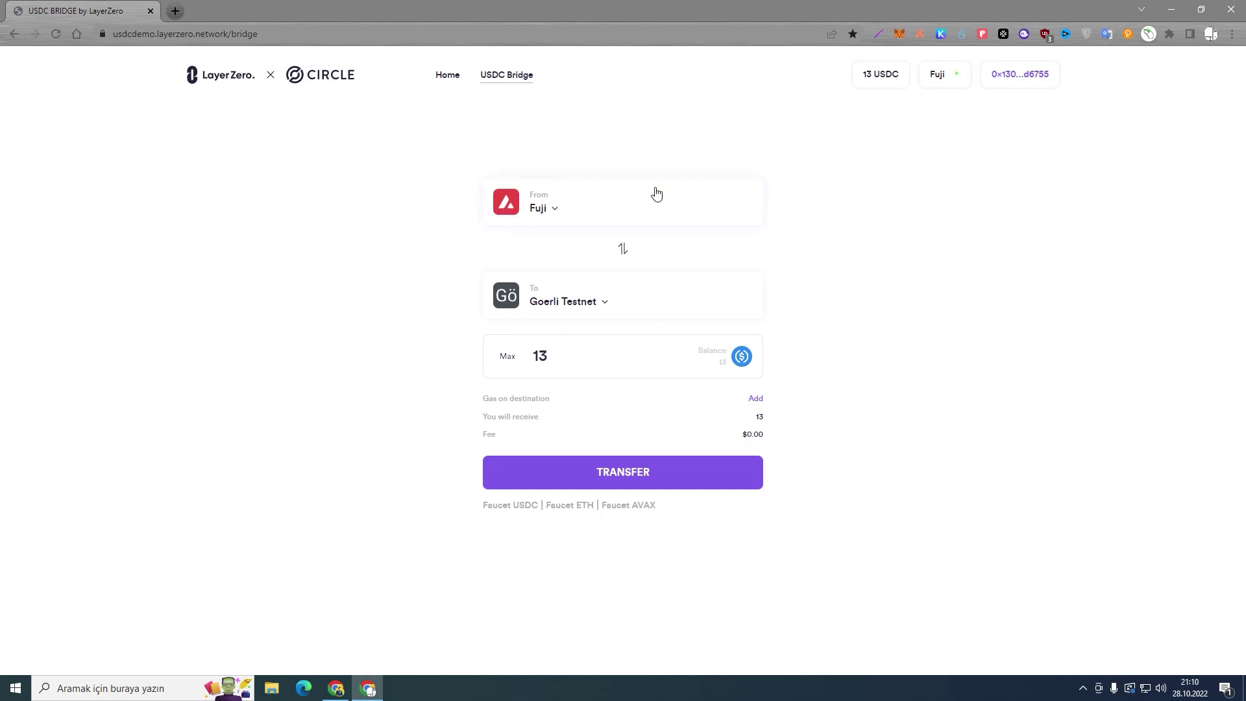
Check MetaMask's AVAX balance, submit the 13 USDC transfer from Fuji to Goerli Testnet, and approve its transaction in the wallet.
click(899, 34)
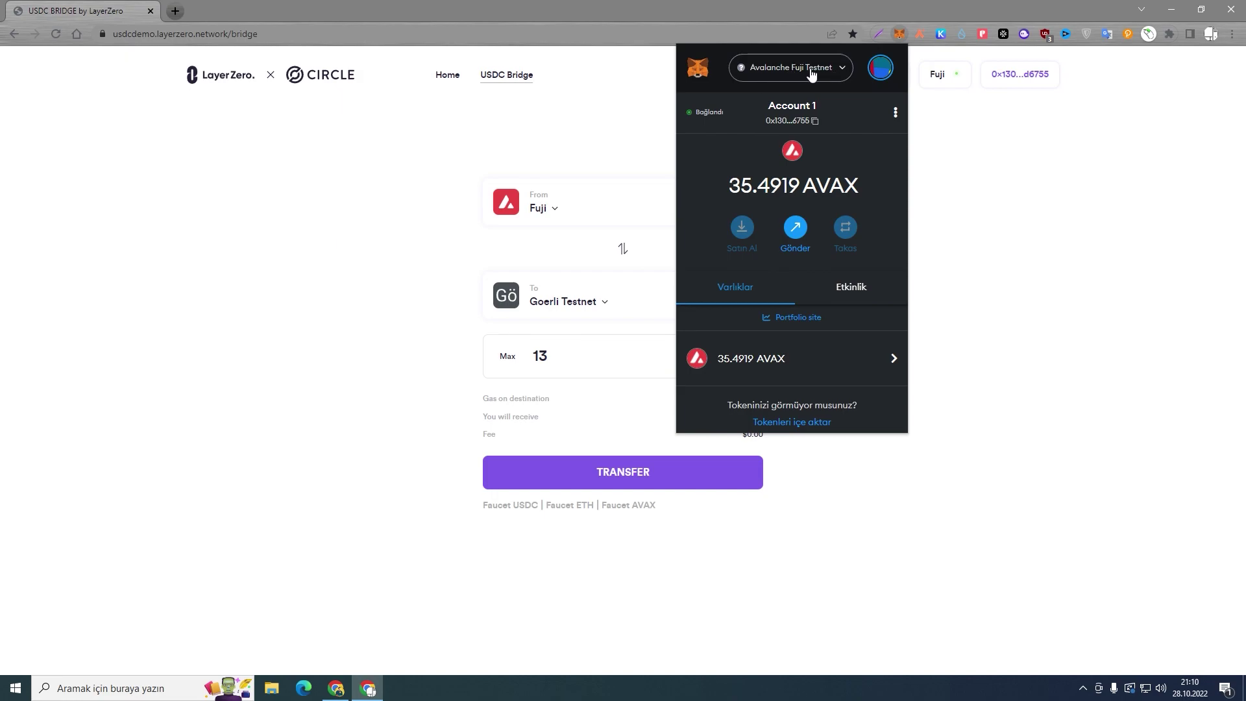
click(1011, 246)
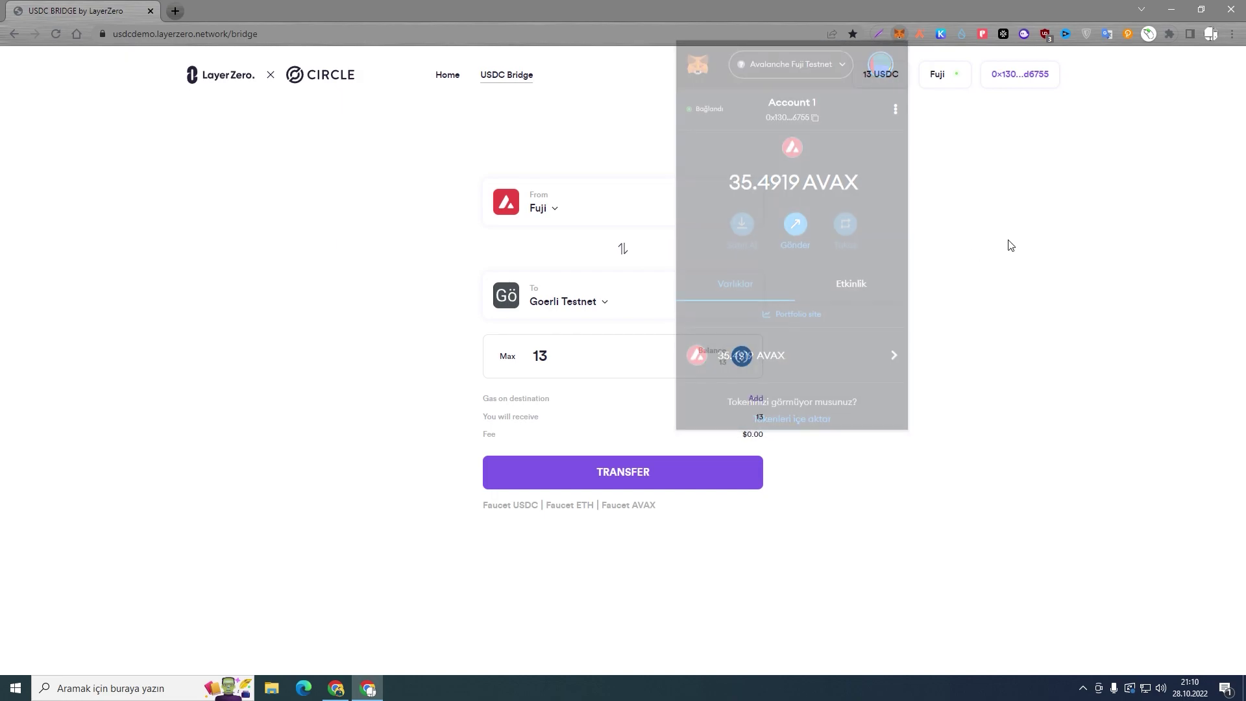
click(634, 473)
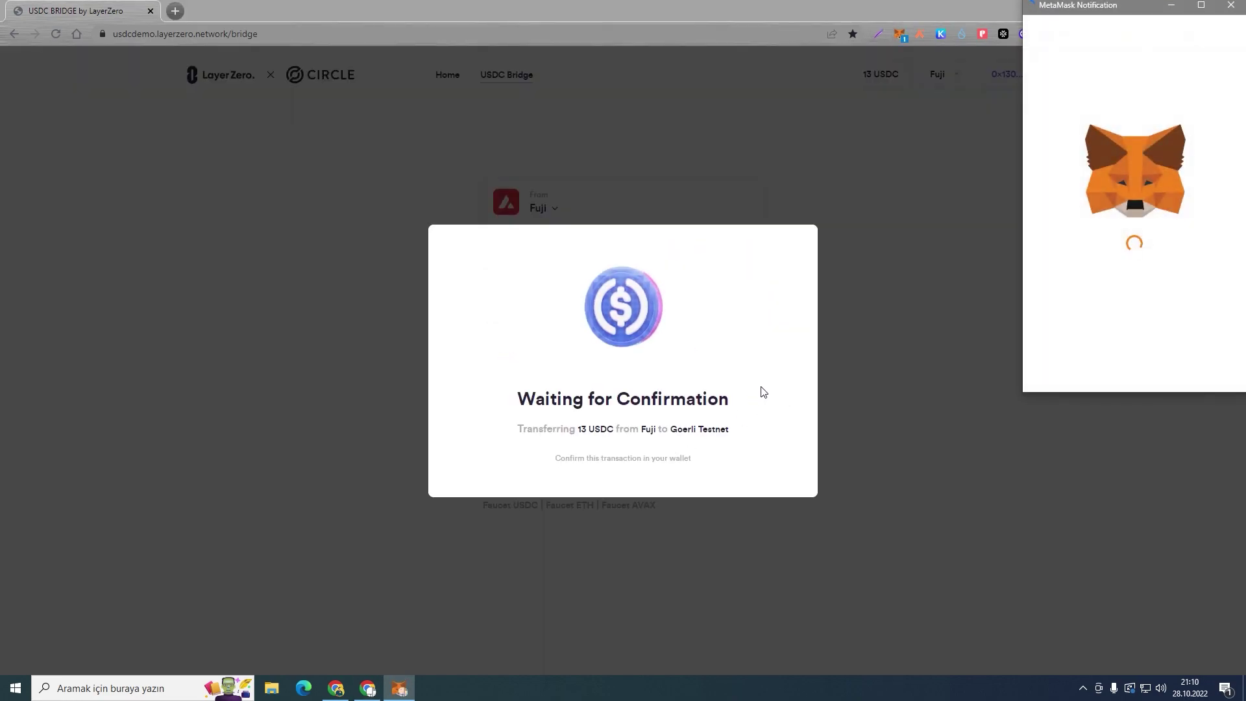
scroll(1179, 269, down, 2)
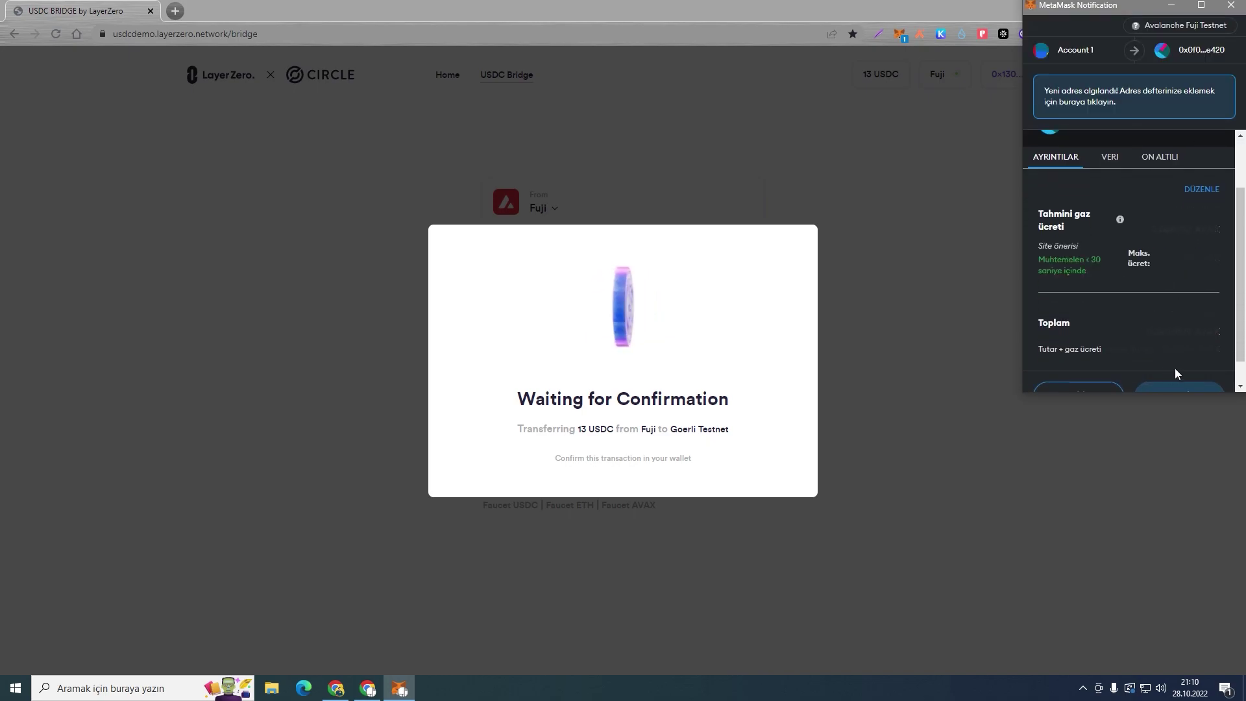
scroll(1178, 364, down, 1)
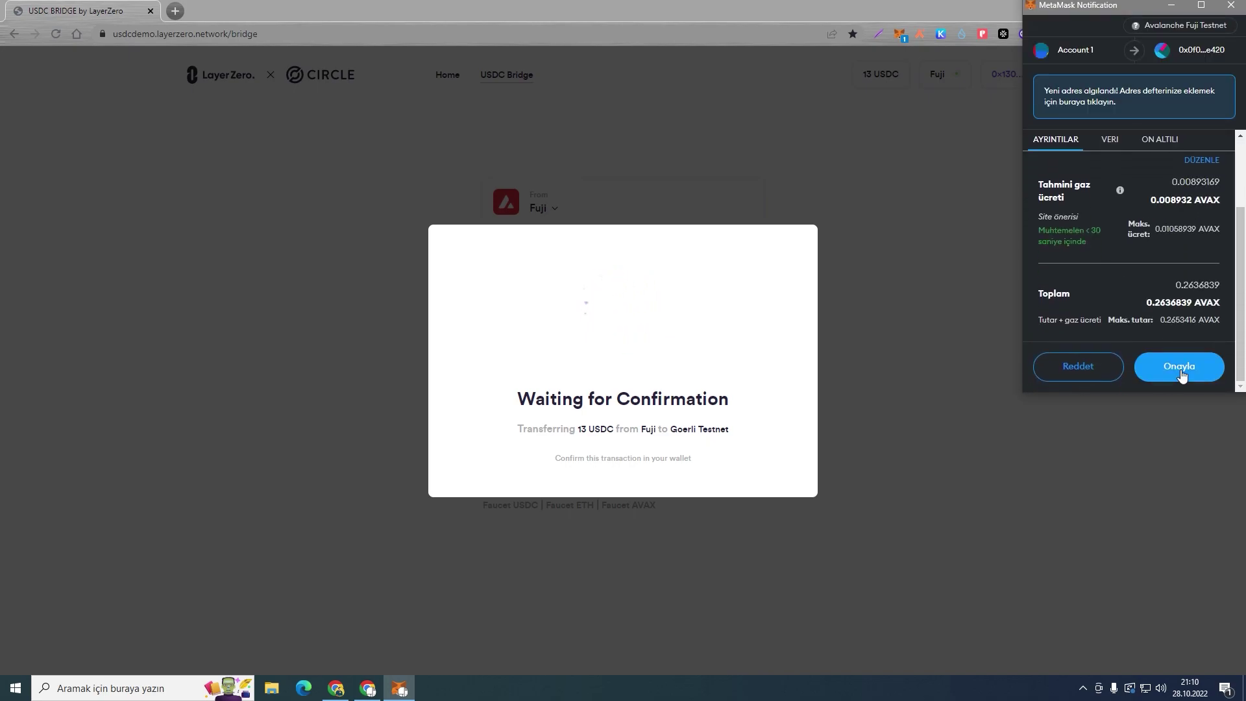
click(1179, 367)
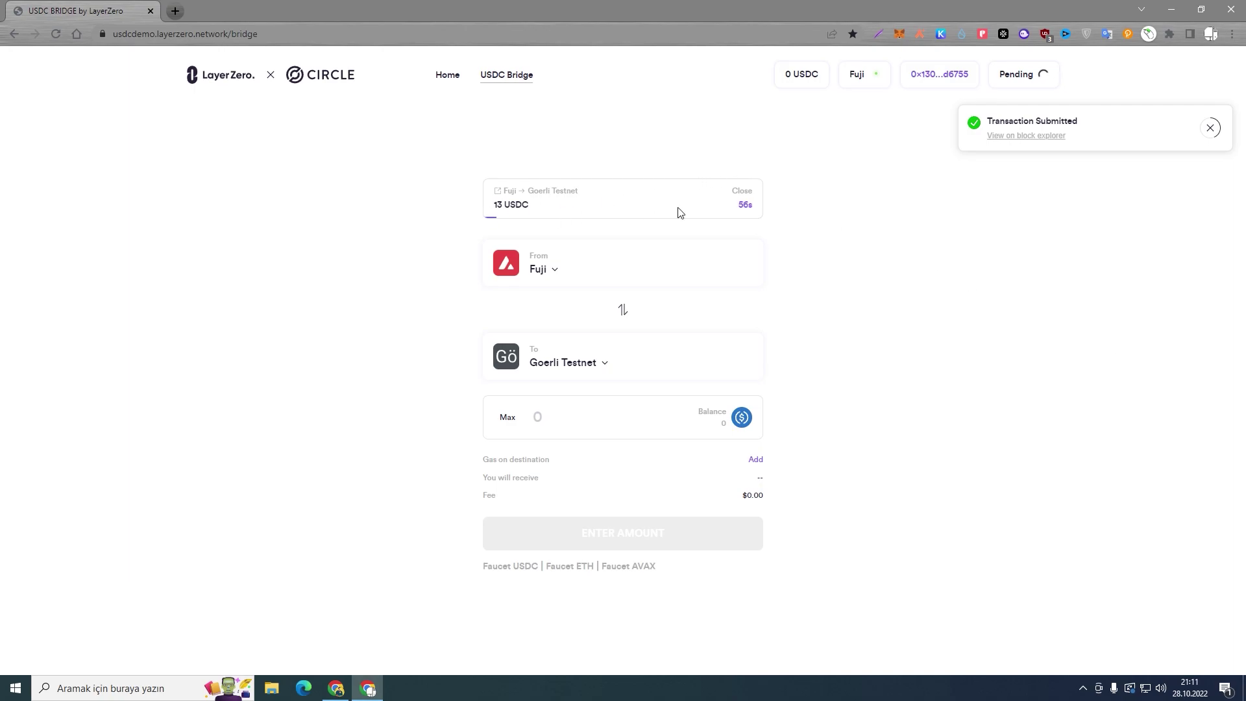
double_click(732, 203)
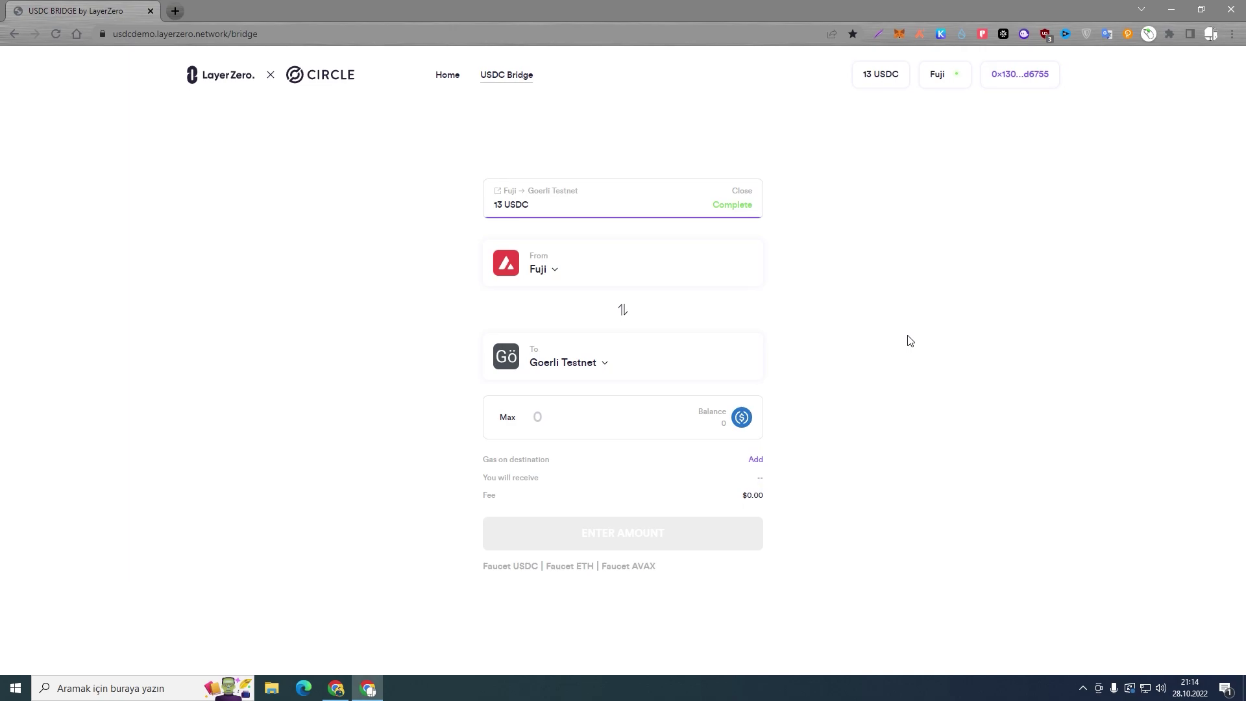
Transfer the maximum 13 USDC from Goerli Testnet back to Fuji, approving the network switch to Goerli and the transaction in MetaMask.
click(623, 310)
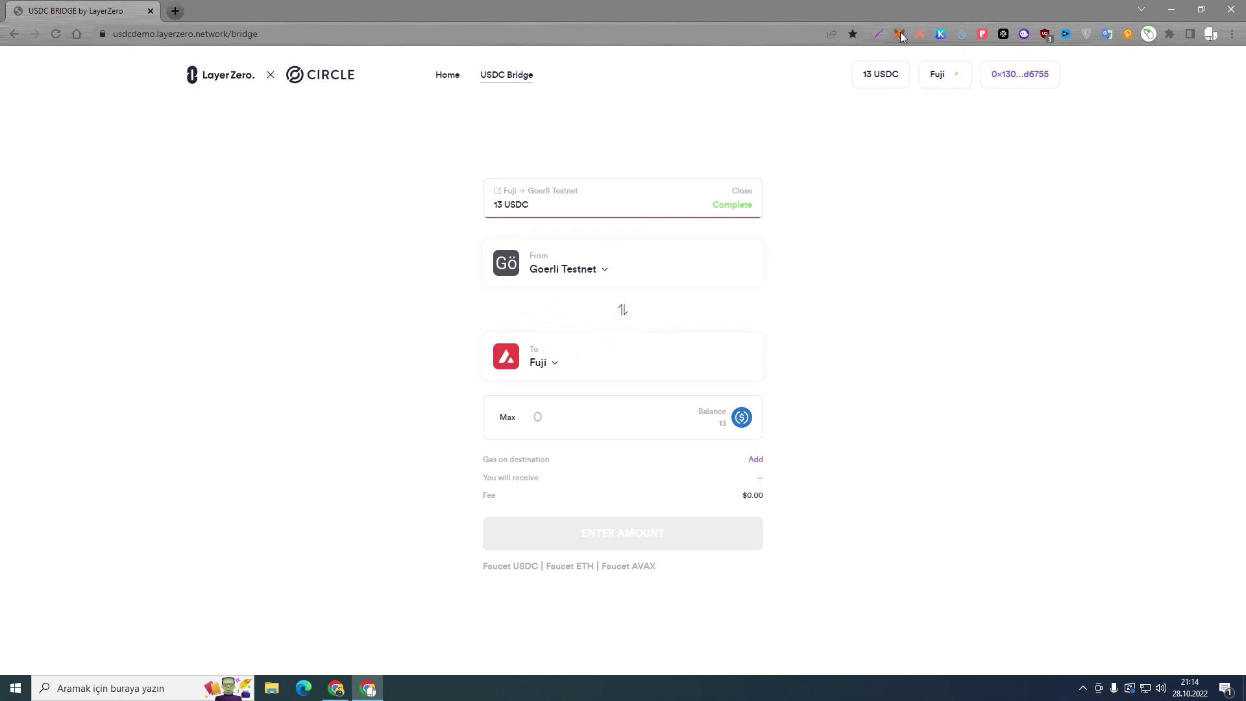
click(508, 416)
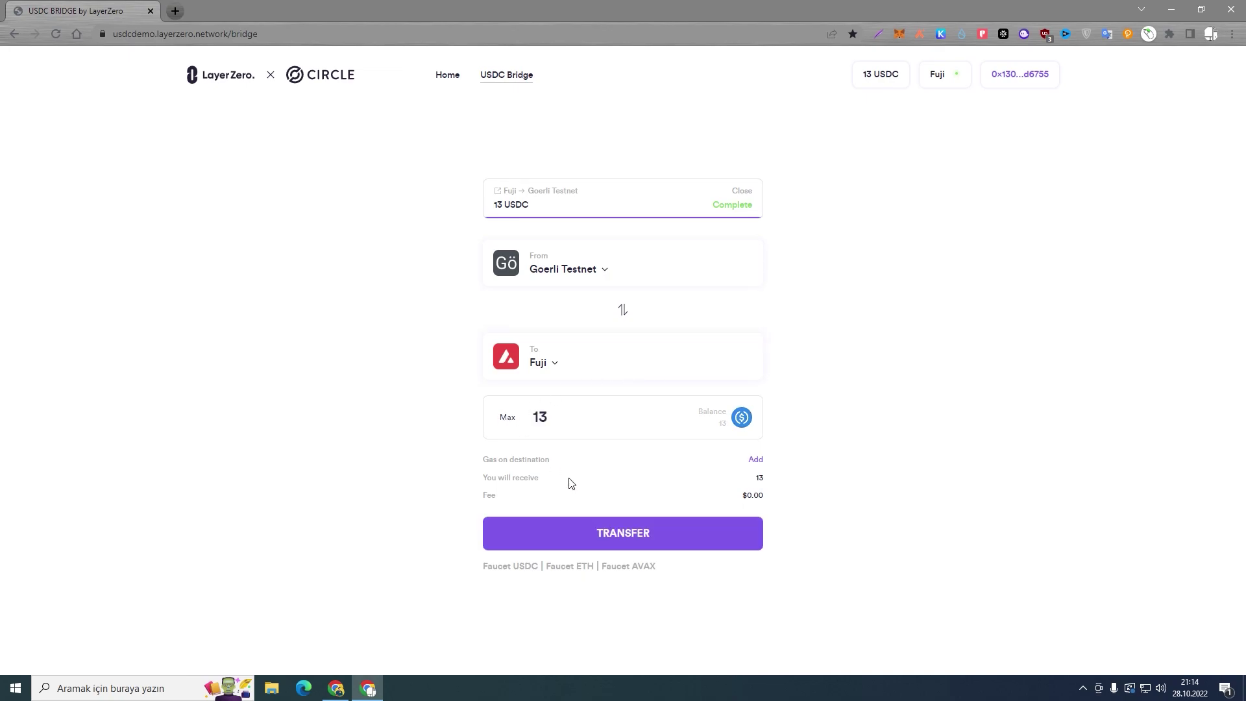
click(617, 540)
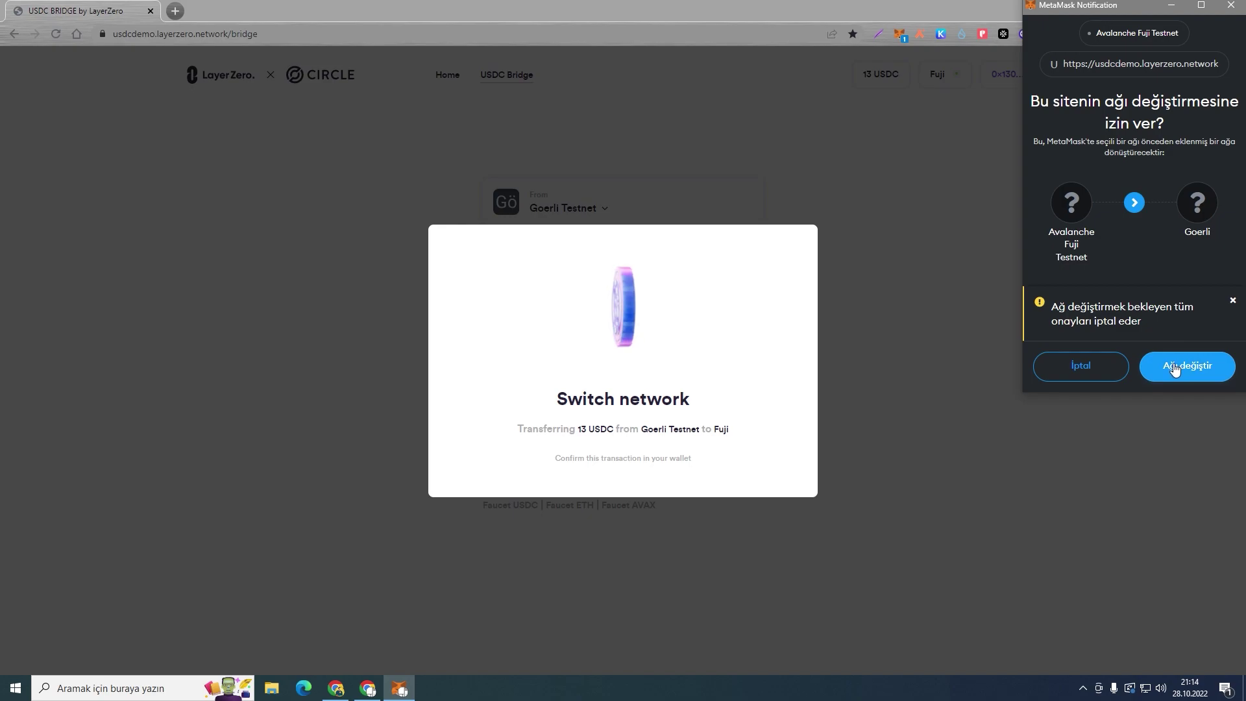
click(1173, 367)
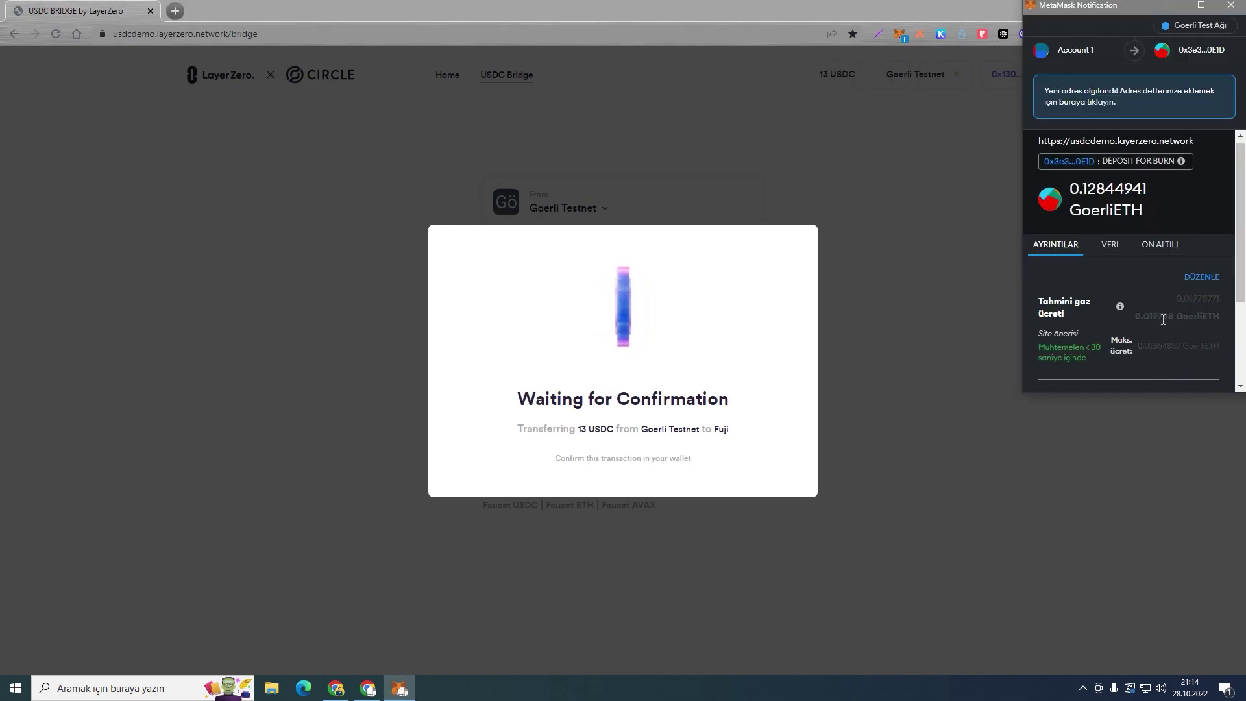
scroll(1162, 319, down, 3)
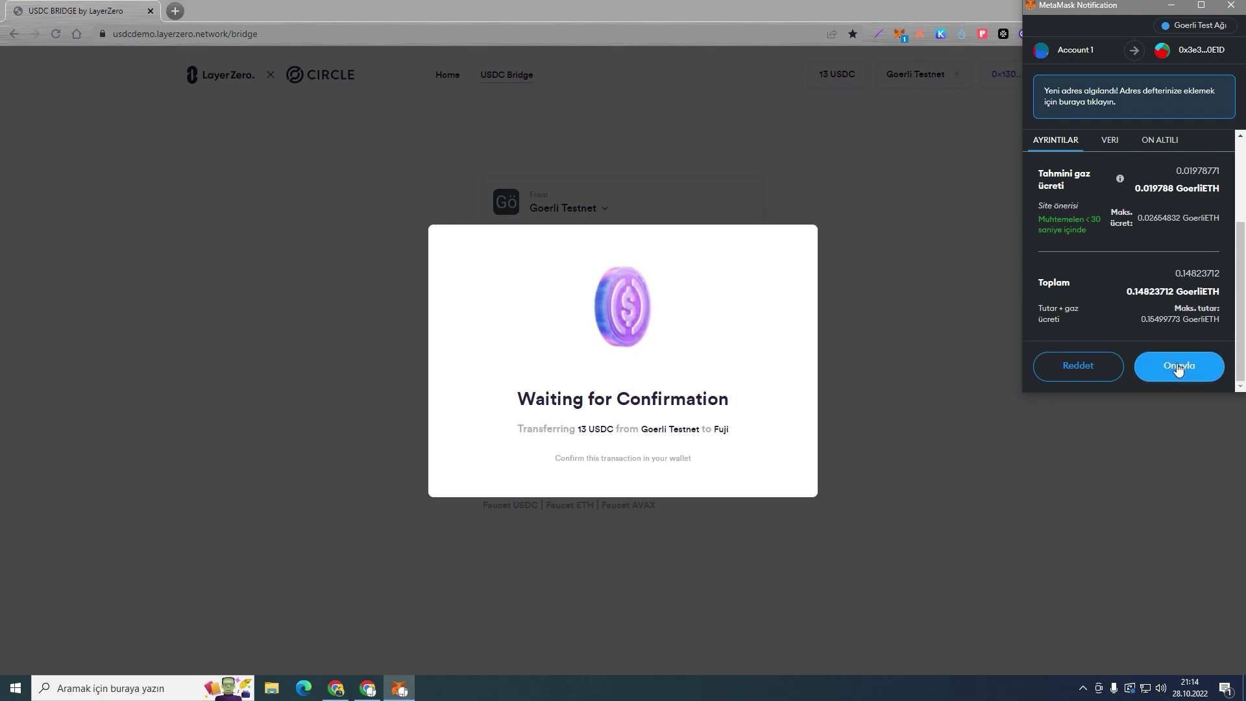
click(1179, 367)
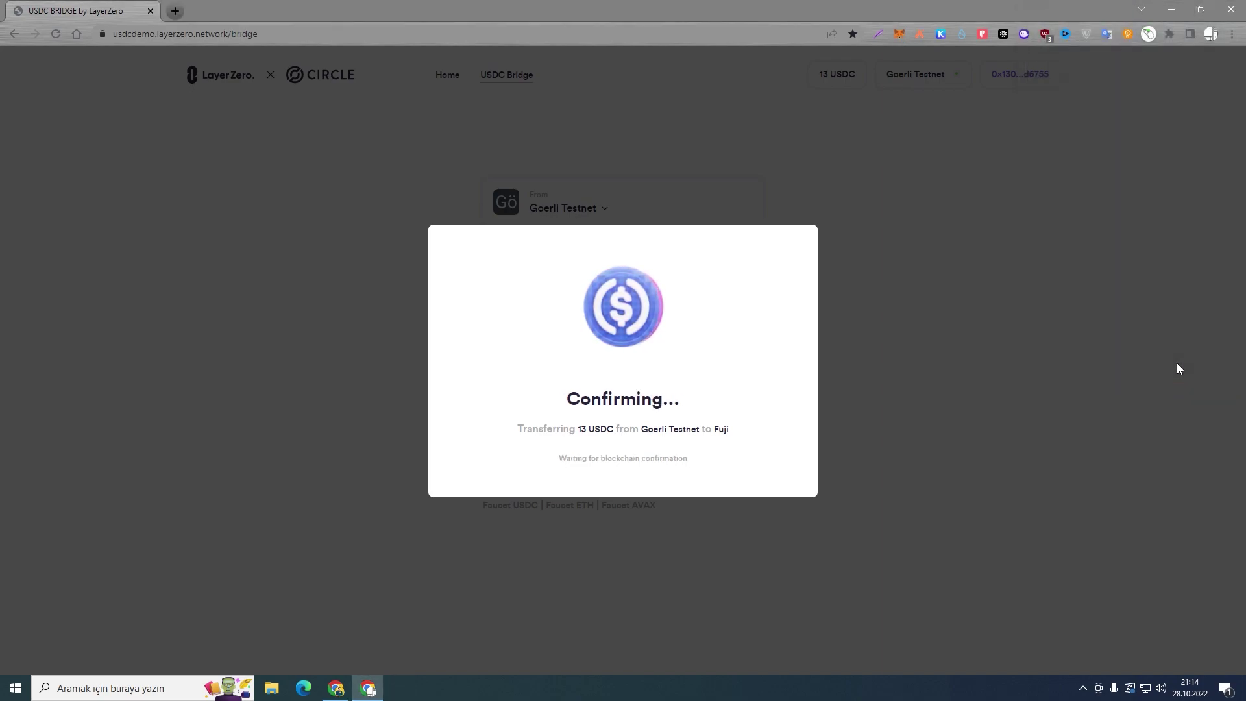